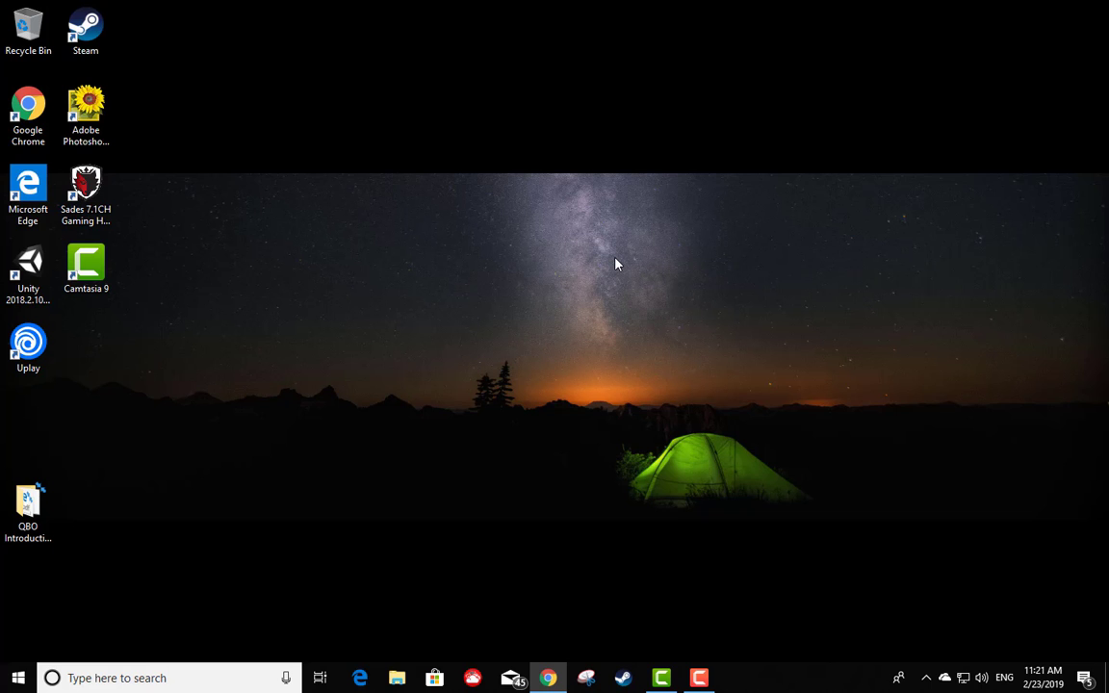
- Launch PowerPoint from the Windows 10 Start menu's app list
{"action": "left_click", "coordinate": [17, 678]}
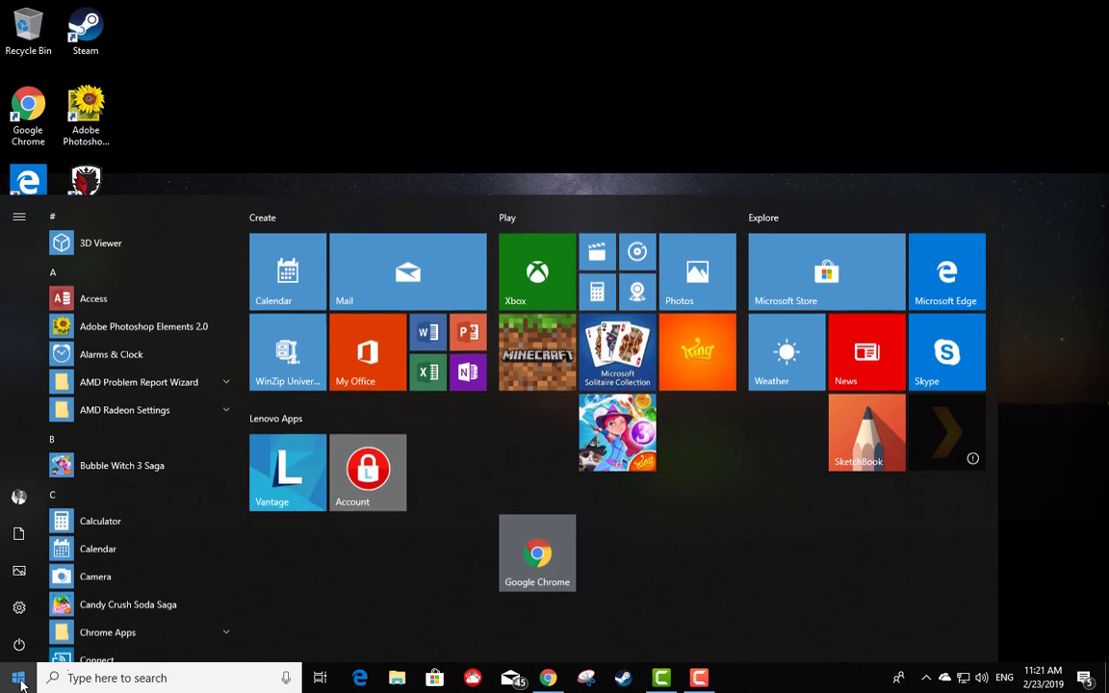
{"action": "scroll", "coordinate": [54, 503], "scroll_direction": "down", "scroll_amount": 5}
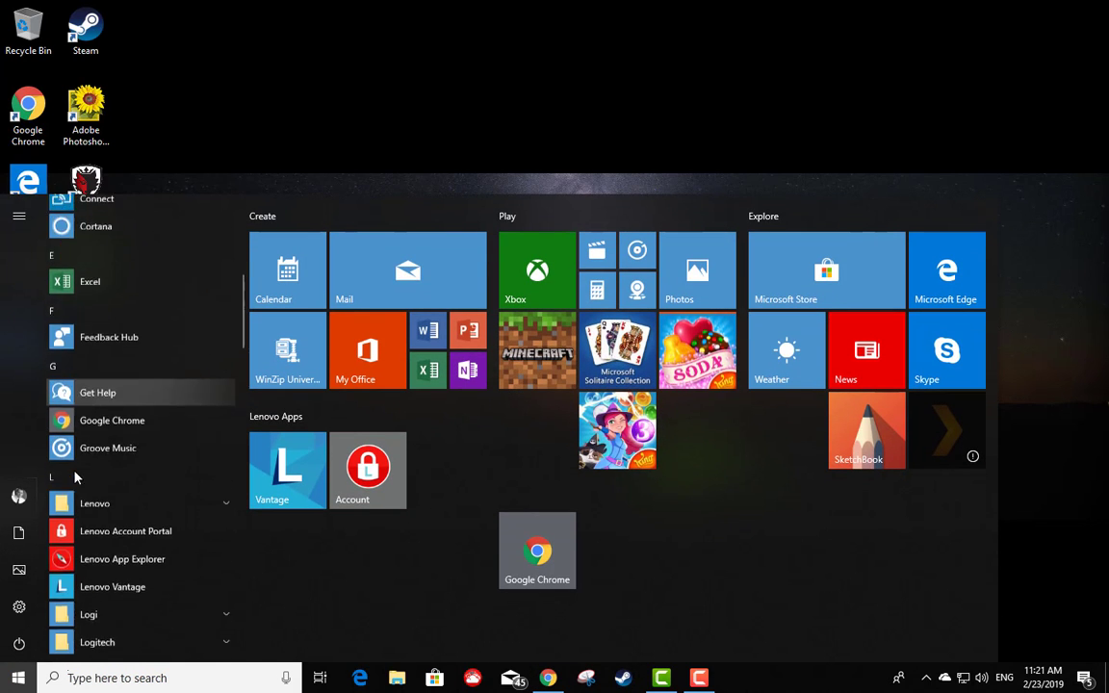
{"action": "scroll", "coordinate": [80, 482], "scroll_direction": "down", "scroll_amount": 5}
{"action": "scroll", "coordinate": [81, 481], "scroll_direction": "down", "scroll_amount": 1}
{"action": "scroll", "coordinate": [79, 482], "scroll_direction": "down", "scroll_amount": 4}
{"action": "scroll", "coordinate": [91, 413], "scroll_direction": "down", "scroll_amount": 2}
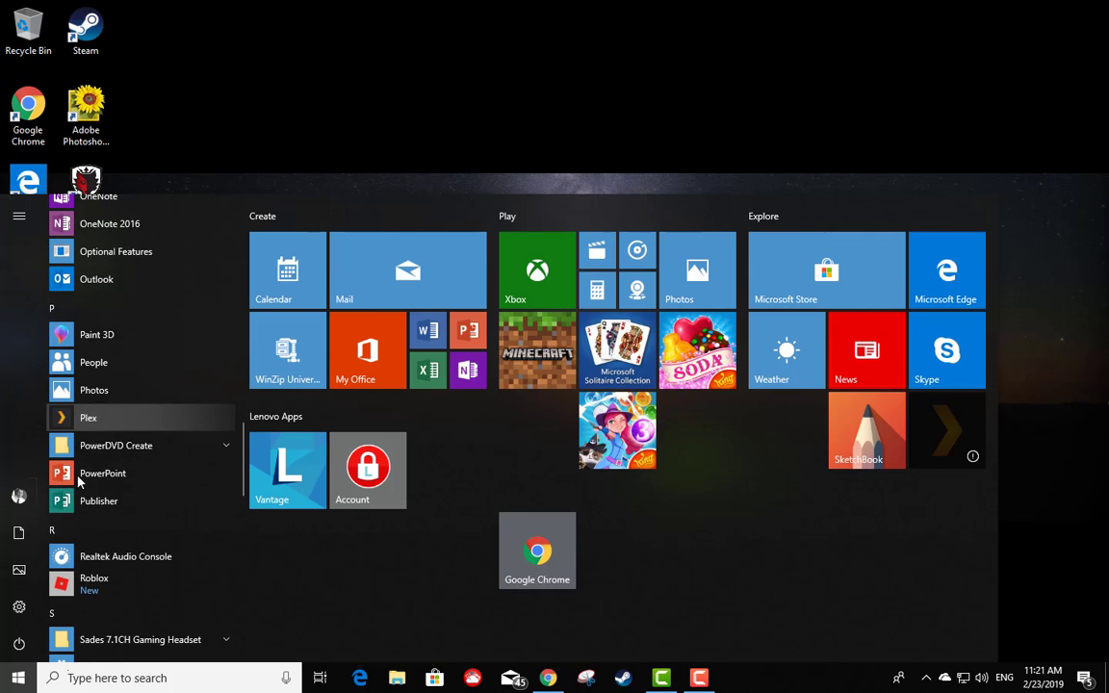
{"action": "left_click", "coordinate": [111, 469]}
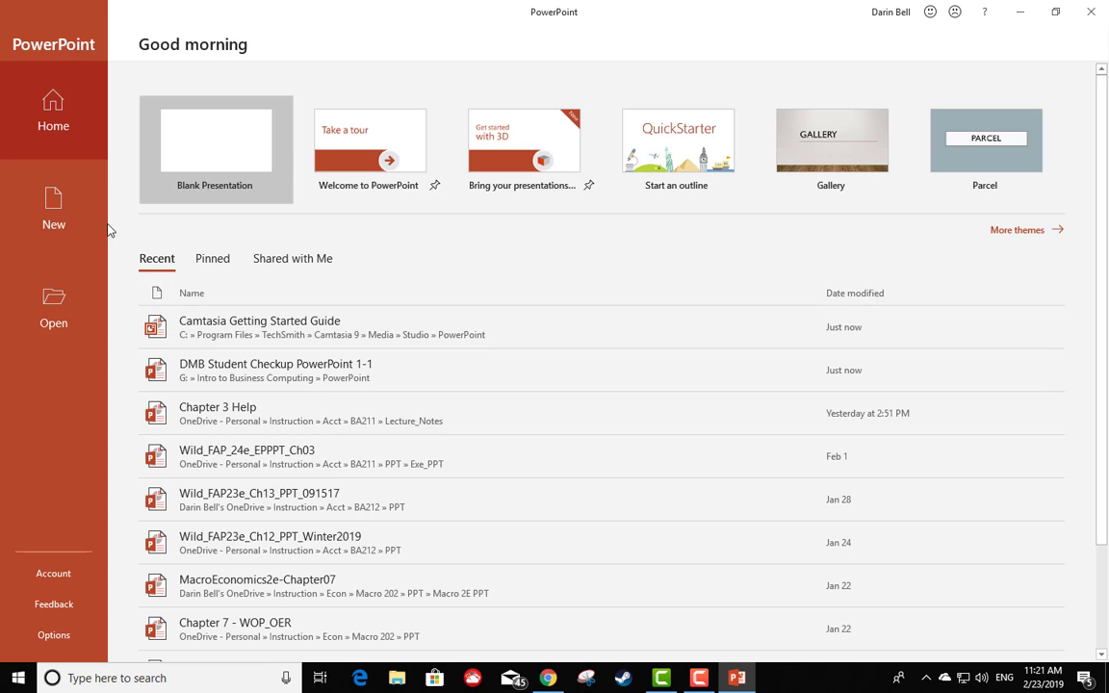
- Create a new Blank Presentation from the New page
{"action": "left_click", "coordinate": [36, 169]}
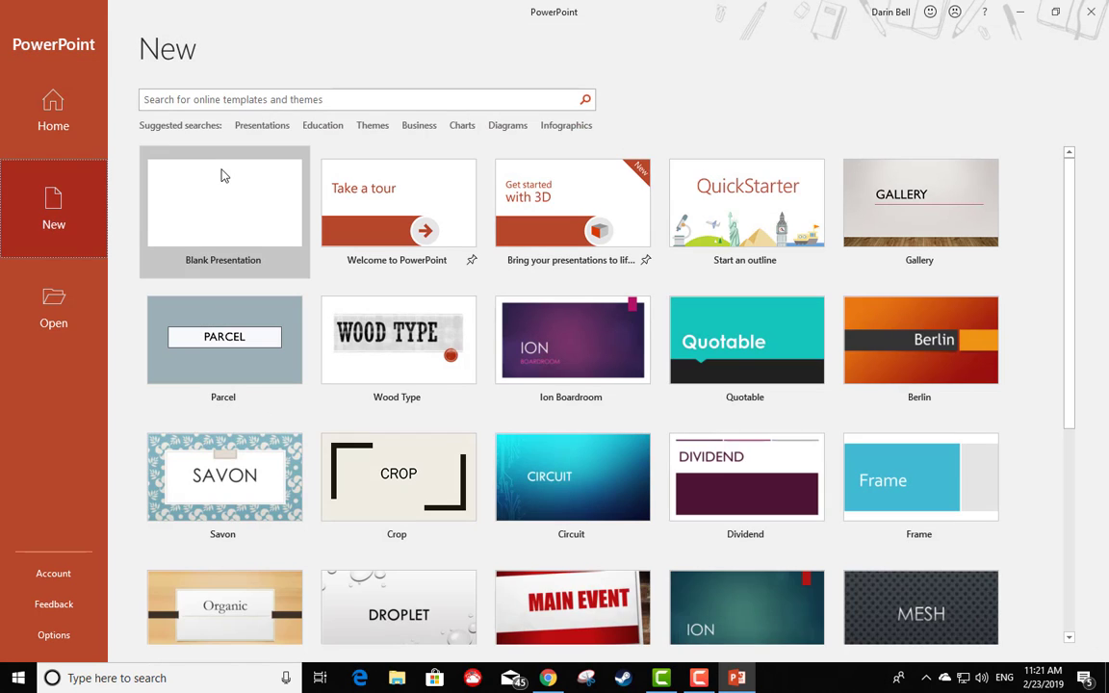
{"action": "left_click", "coordinate": [222, 174]}
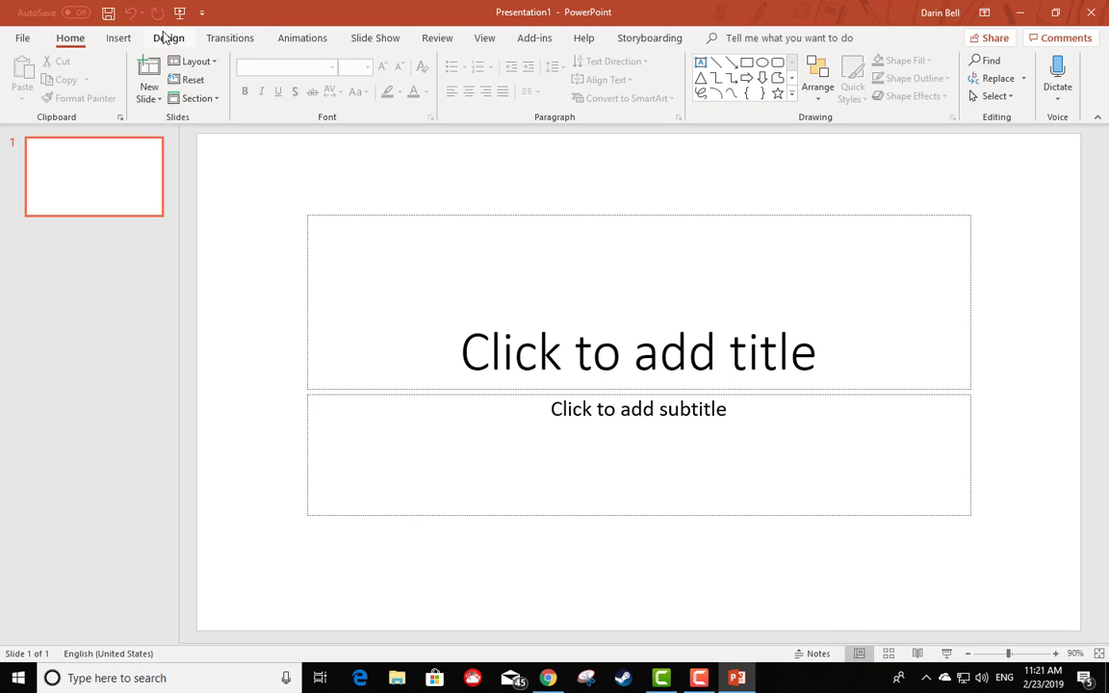
- Apply the Integral theme with its red diamond-pattern variant to the title slide
{"action": "left_click", "coordinate": [166, 39]}
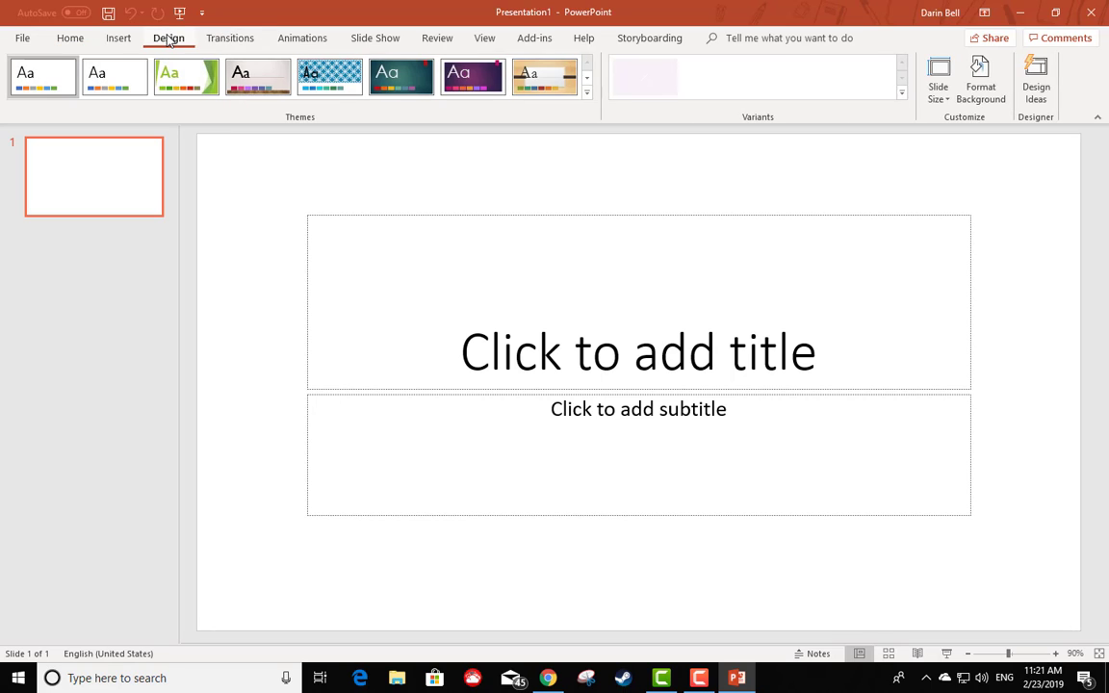
{"action": "left_click", "coordinate": [586, 93]}
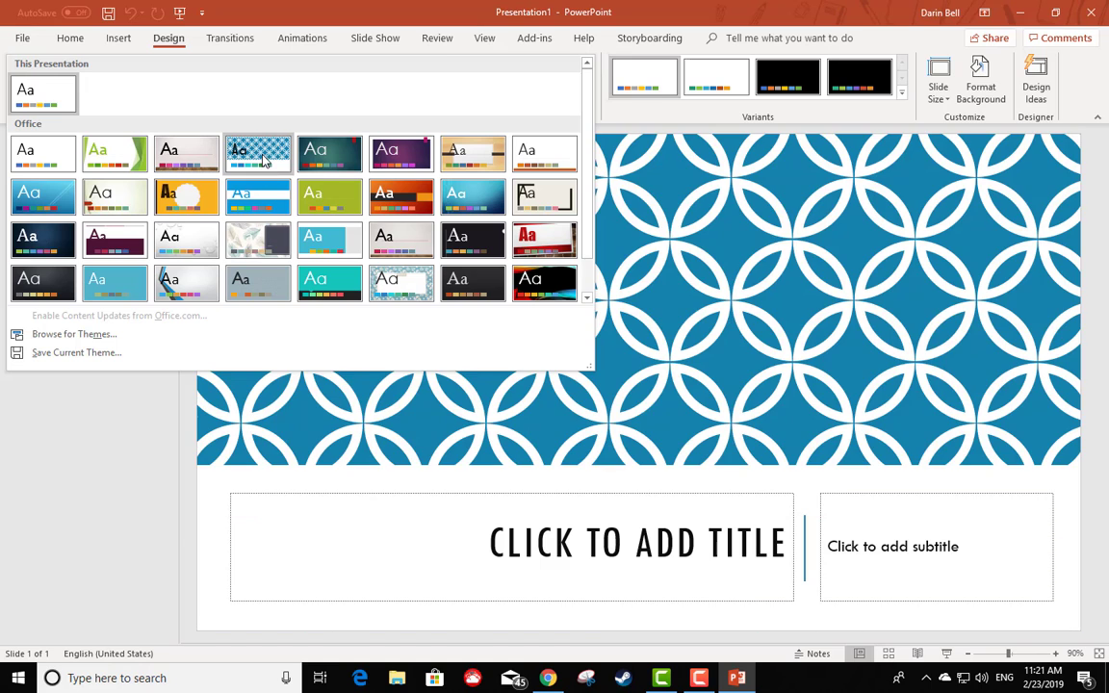
{"action": "left_click", "coordinate": [253, 149]}
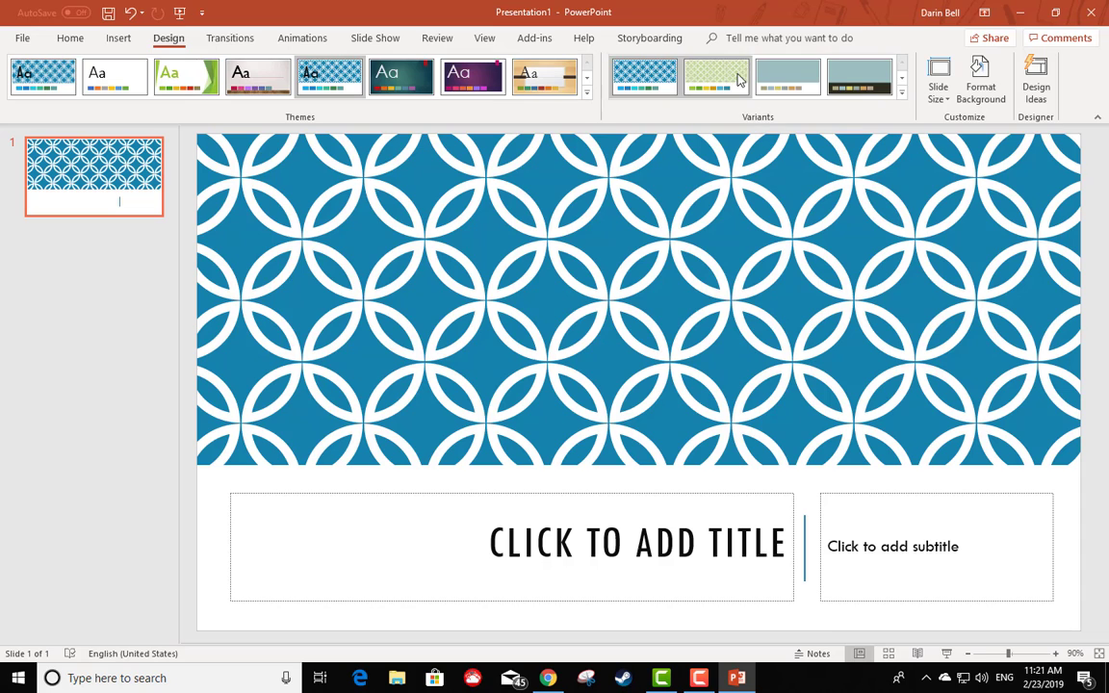
{"action": "left_click", "coordinate": [901, 93]}
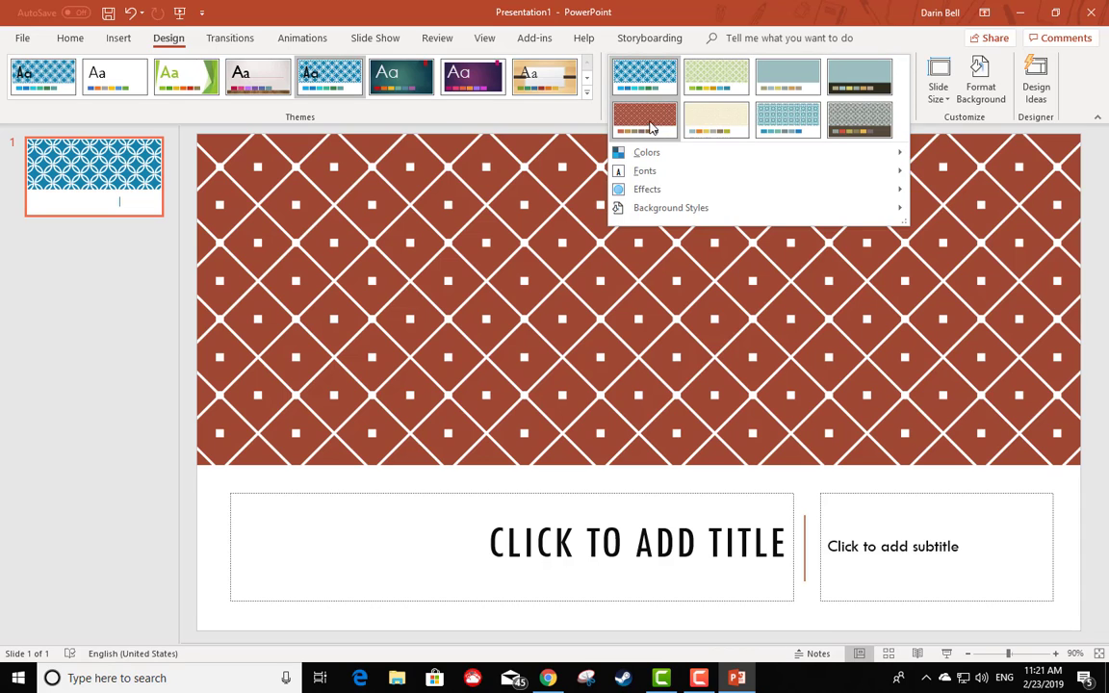
{"action": "left_click", "coordinate": [645, 119]}
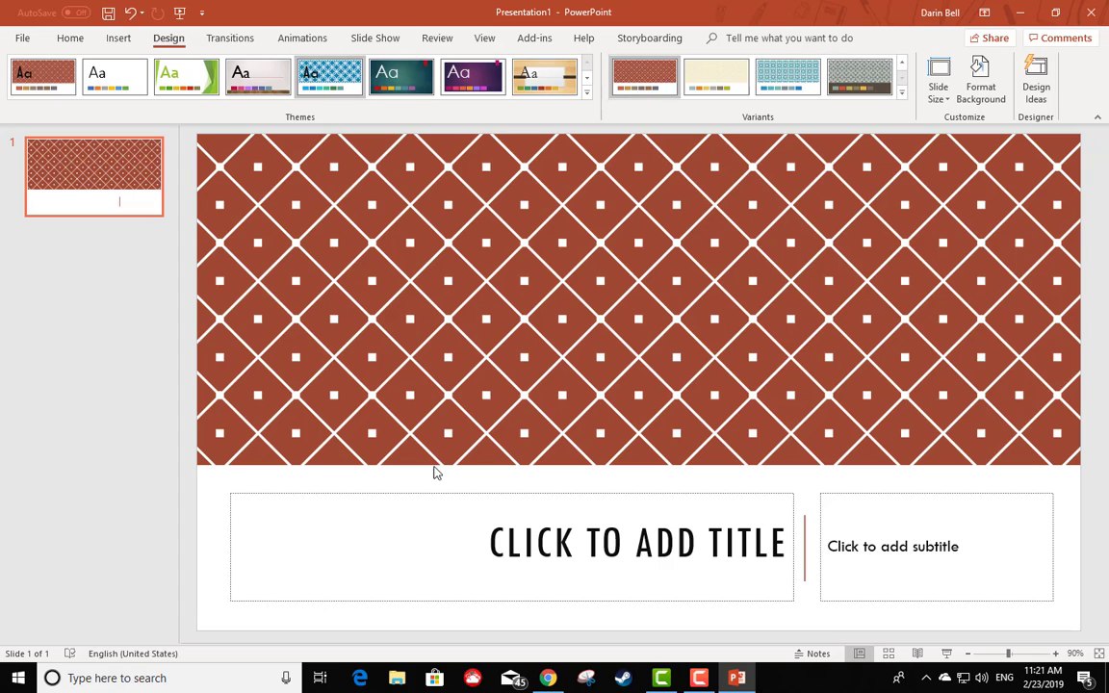
{"action": "left_click", "coordinate": [482, 531]}
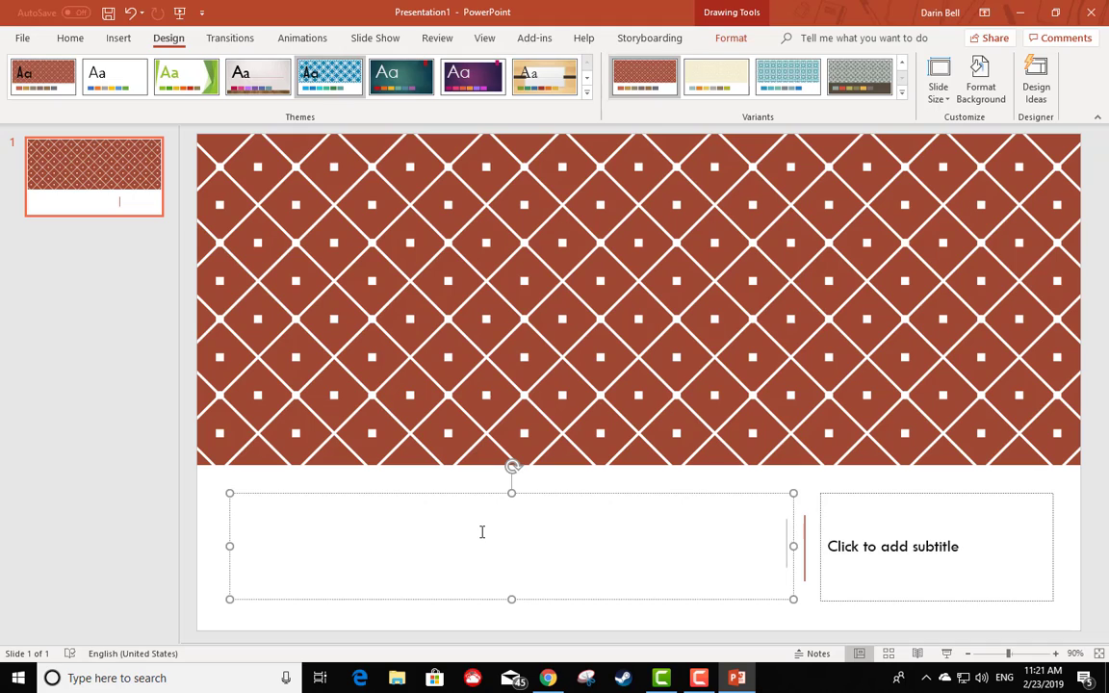
- Title the slide 'HELLS CANYON RECREATIONAL AREA AND POWER COMPLEX' and add the presenter's name as subtitle
{"action": "type", "text": "DA"}
{"action": "type", "text": "H"}
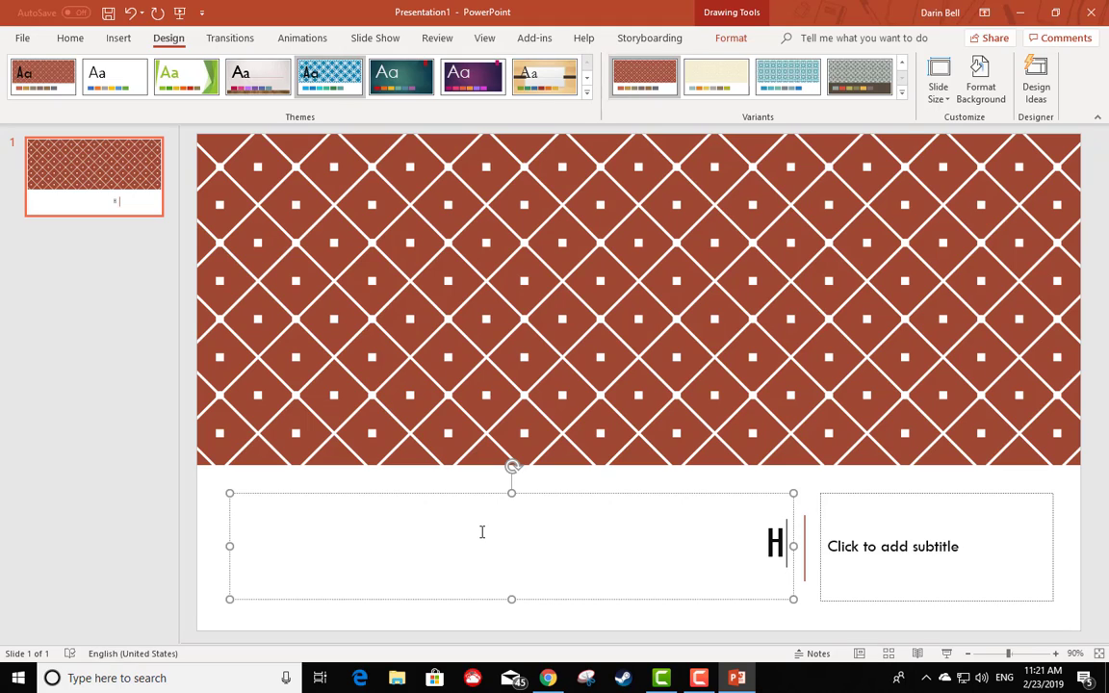
{"action": "type", "text": "ELLS"}
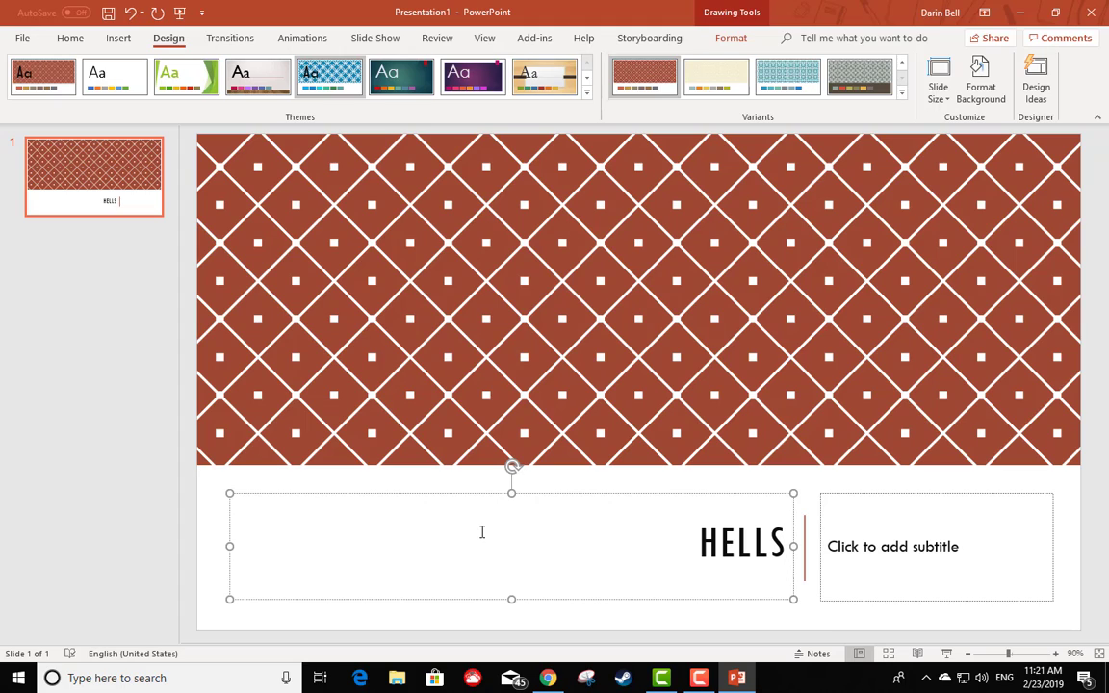
{"action": "type", "text": " CAN"}
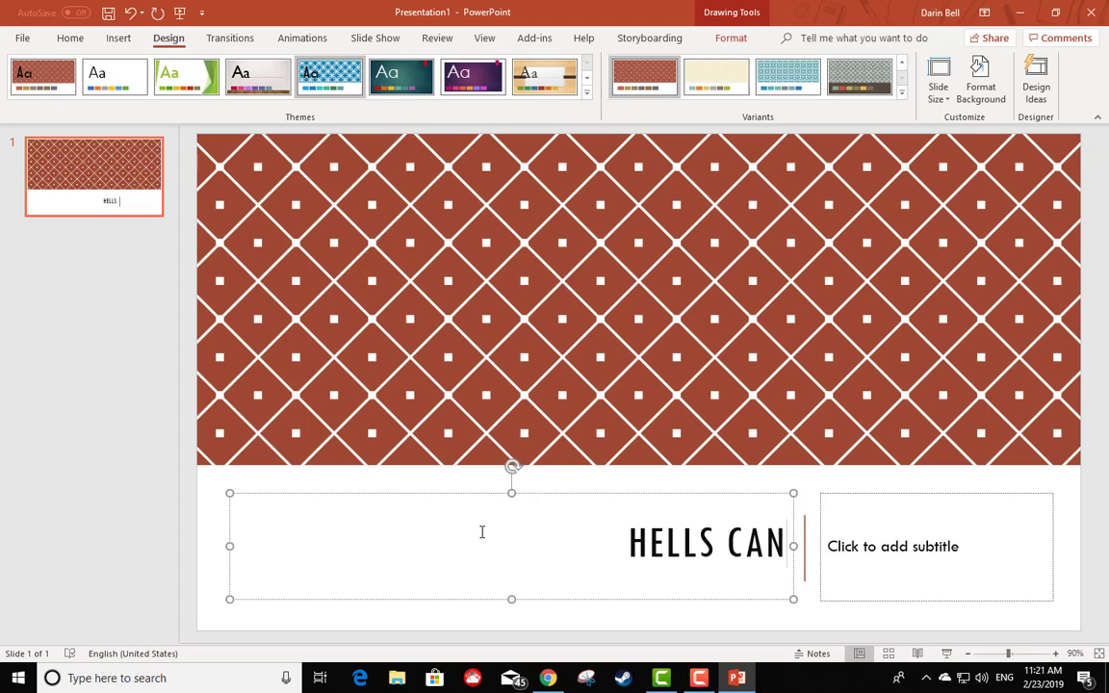
{"action": "type", "text": "YON"}
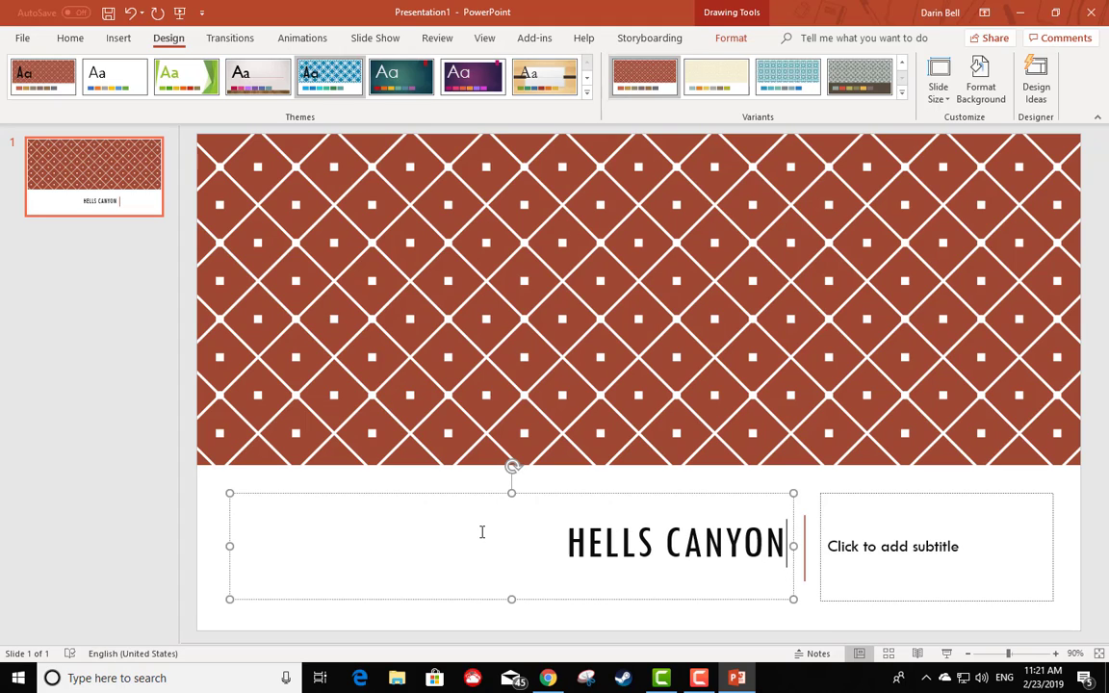
{"action": "type", "text": " RECRE"}
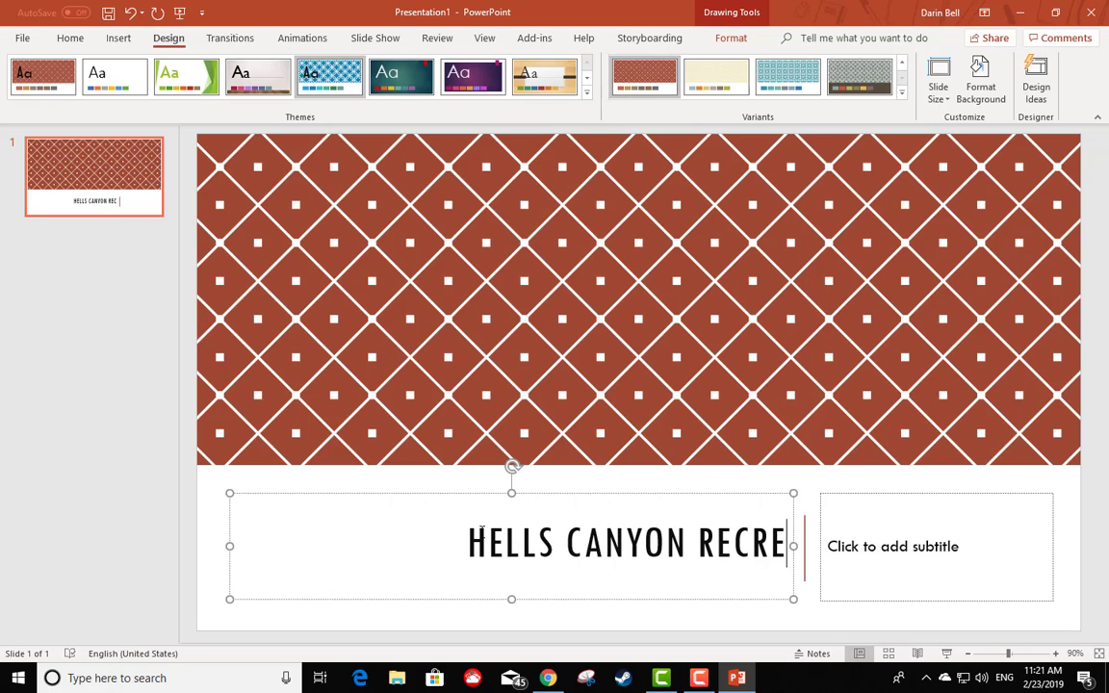
{"action": "type", "text": "ATIONAL"}
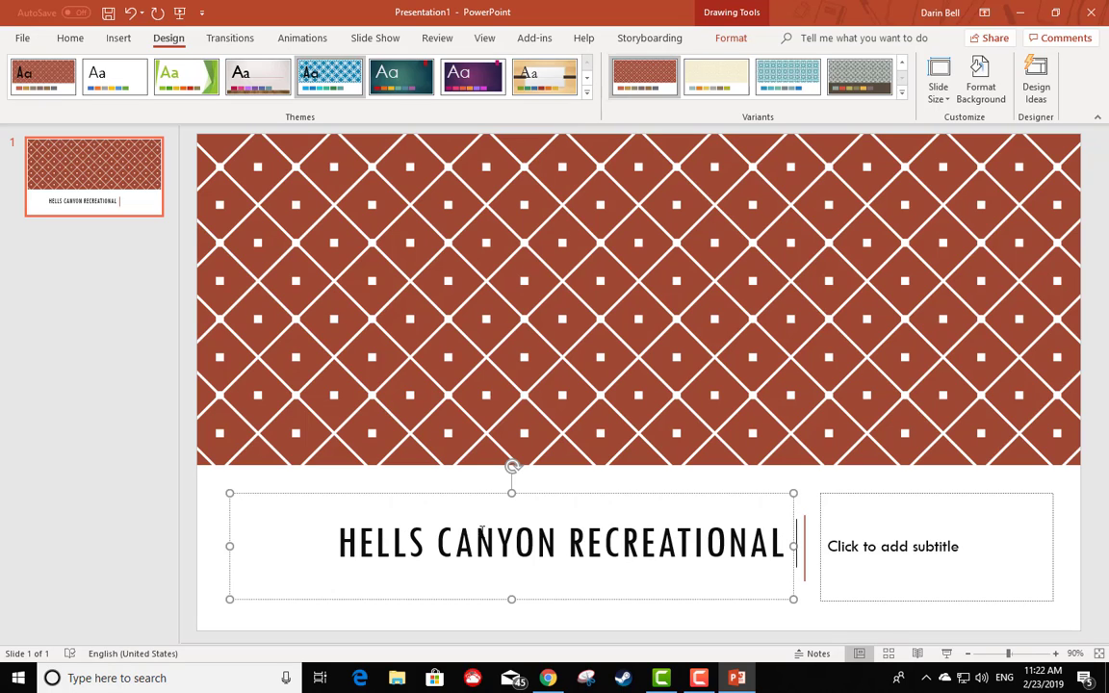
{"action": "type", "text": " AREA"}
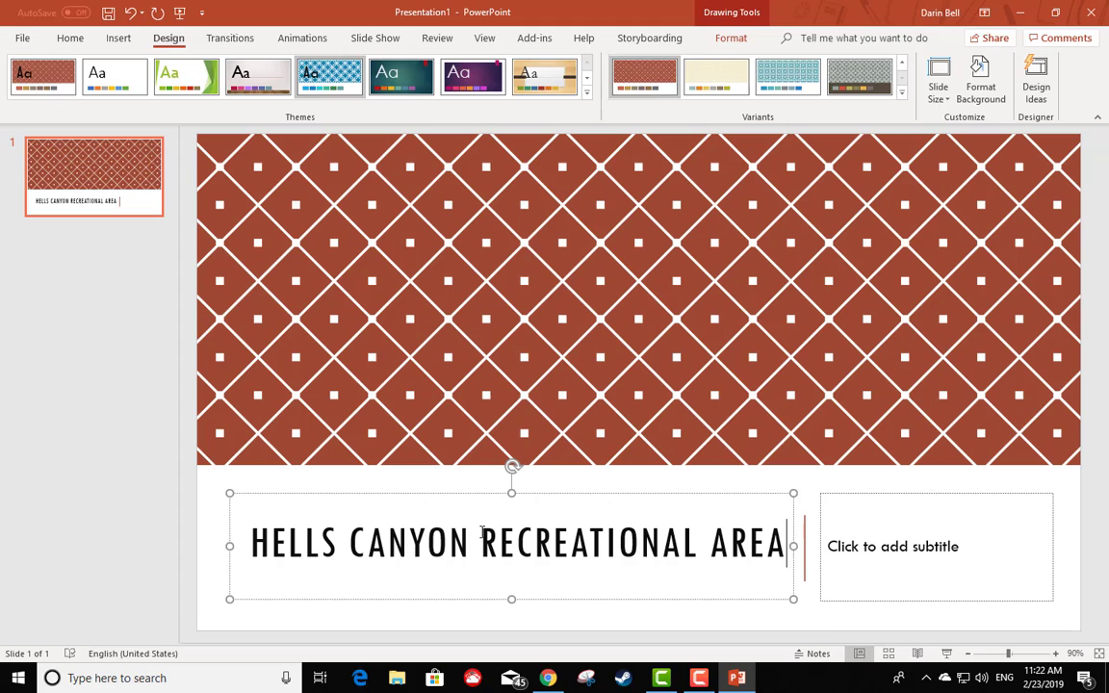
{"action": "type", "text": " AND"}
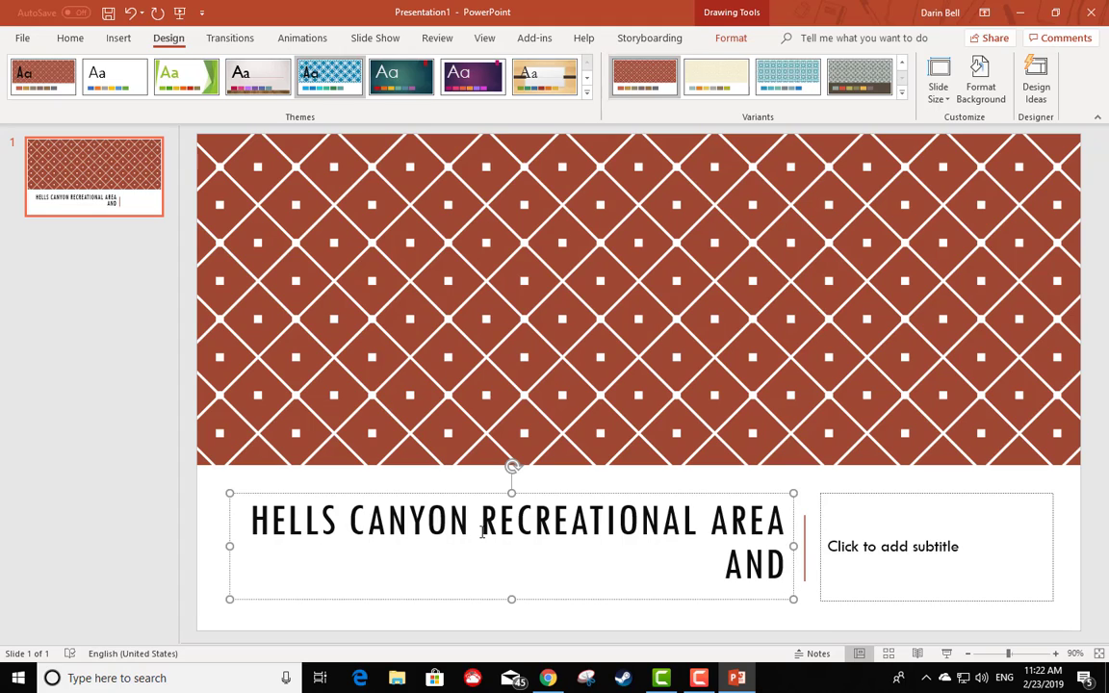
{"action": "type", "text": " POWER "}
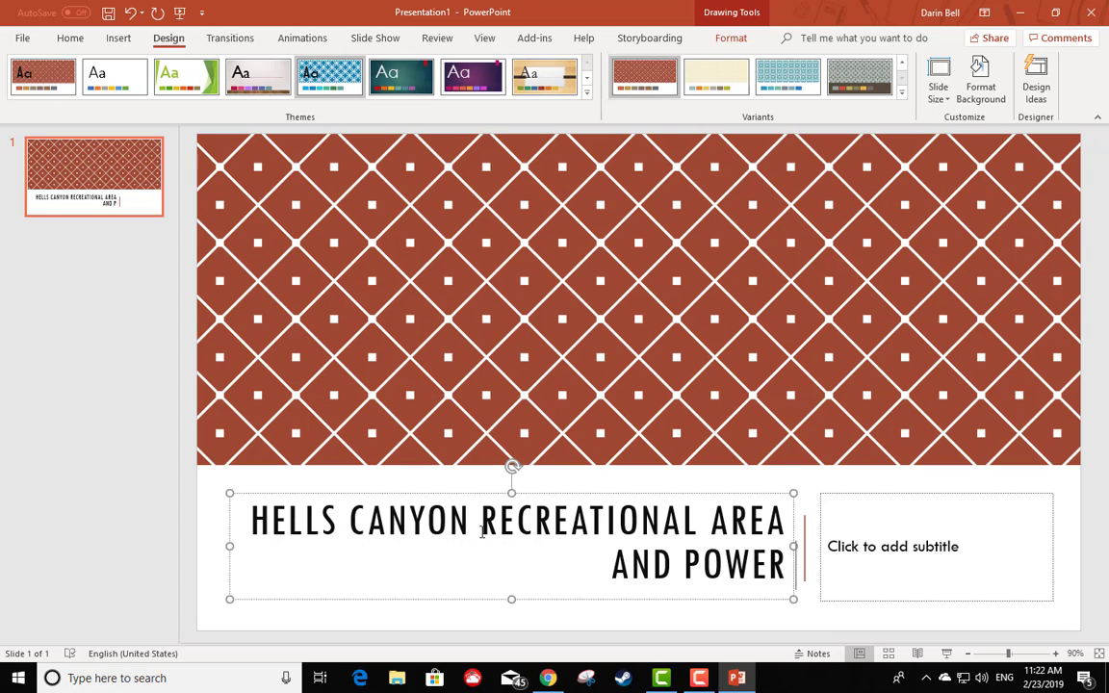
{"action": "type", "text": "COMPLE"}
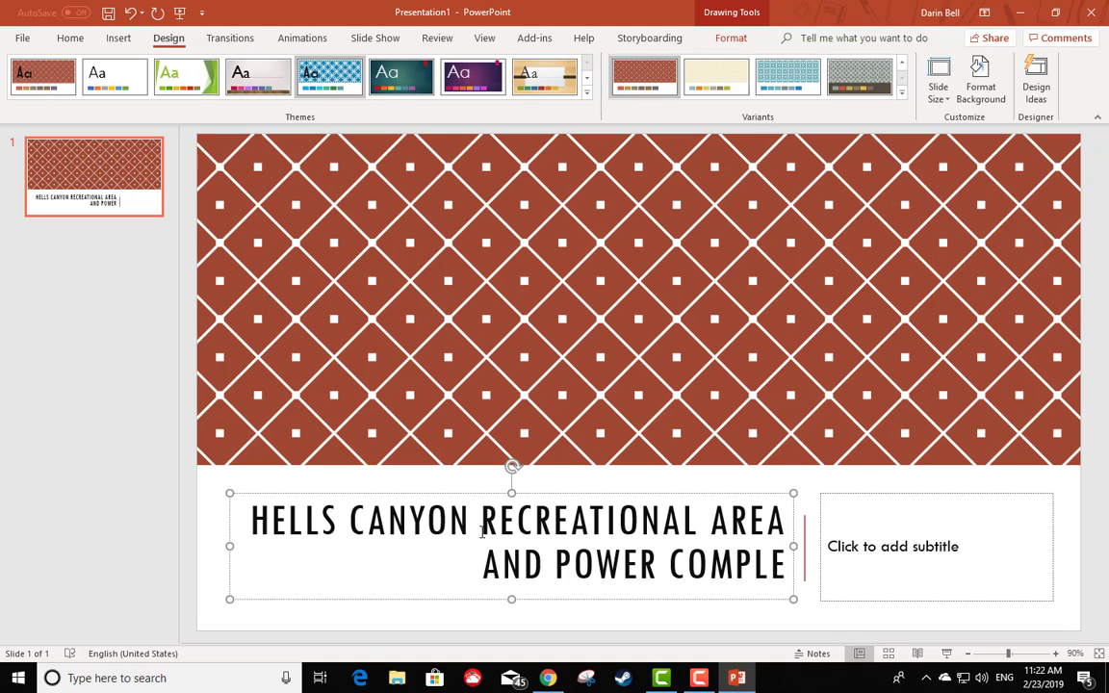
{"action": "type", "text": "X"}
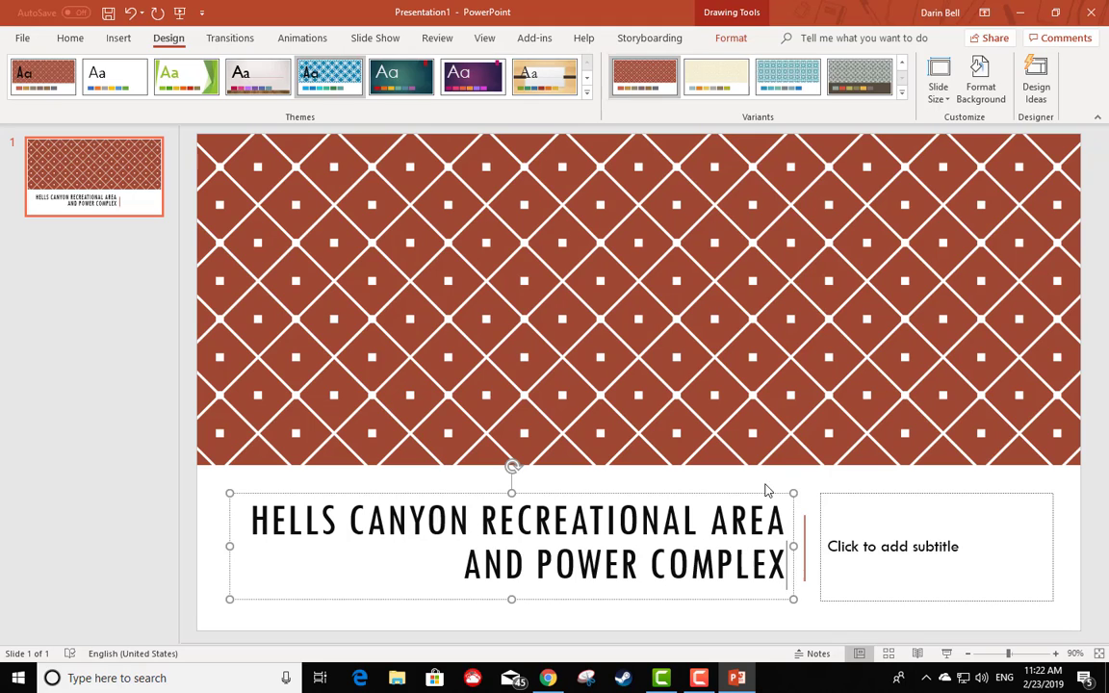
{"action": "left_click", "coordinate": [851, 544]}
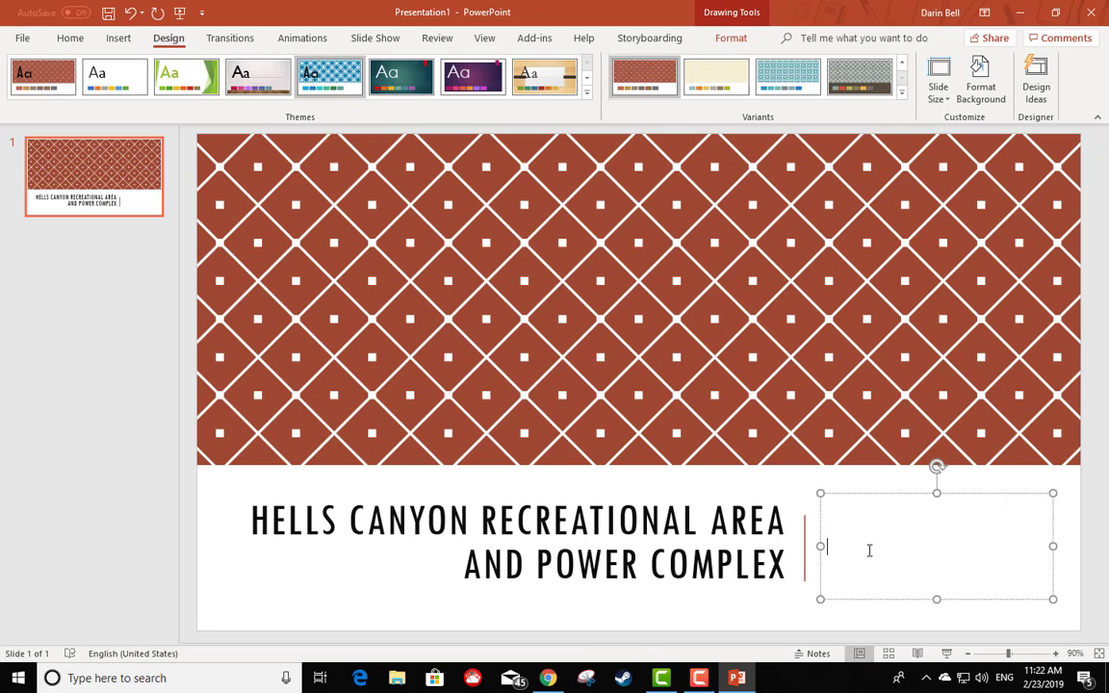
{"action": "type", "text": "Darin B"}
{"action": "type", "text": "ell"}
- Bring up the Save As folder browser for the presentation
{"action": "left_click", "coordinate": [108, 15]}
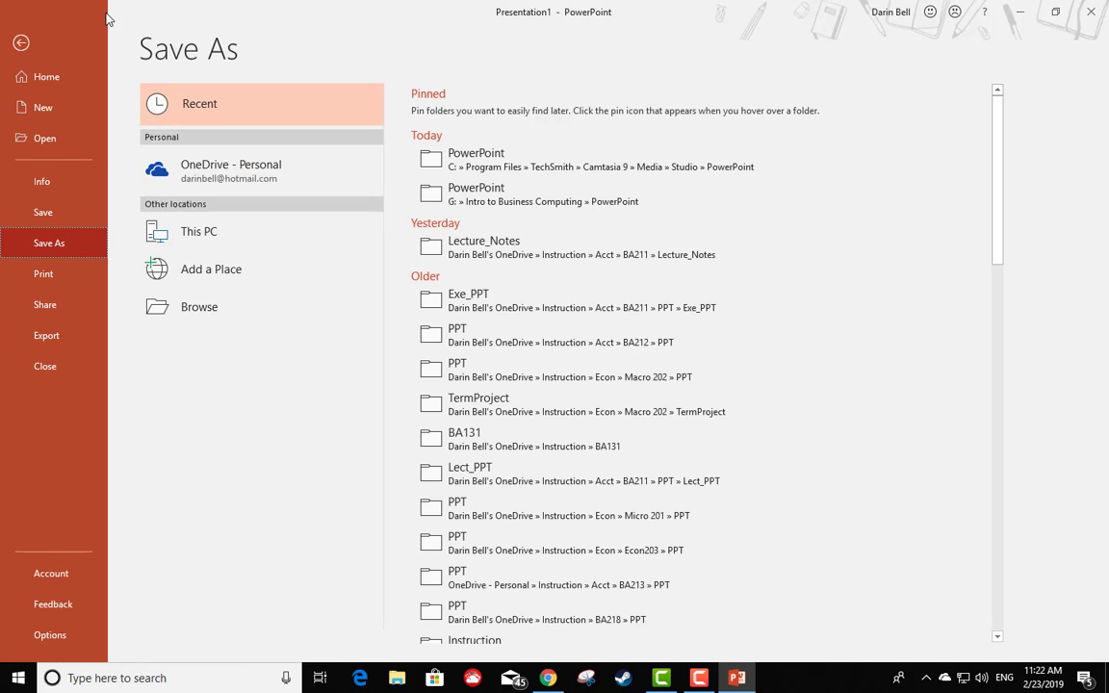
{"action": "left_click", "coordinate": [43, 211]}
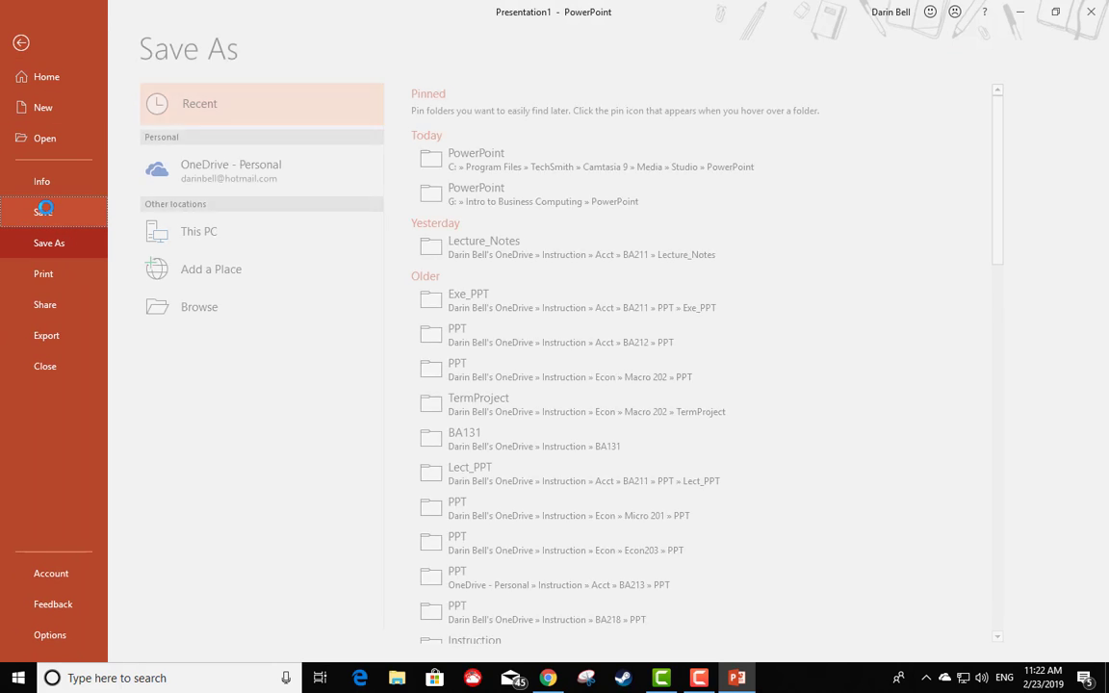
{"action": "left_click", "coordinate": [195, 309]}
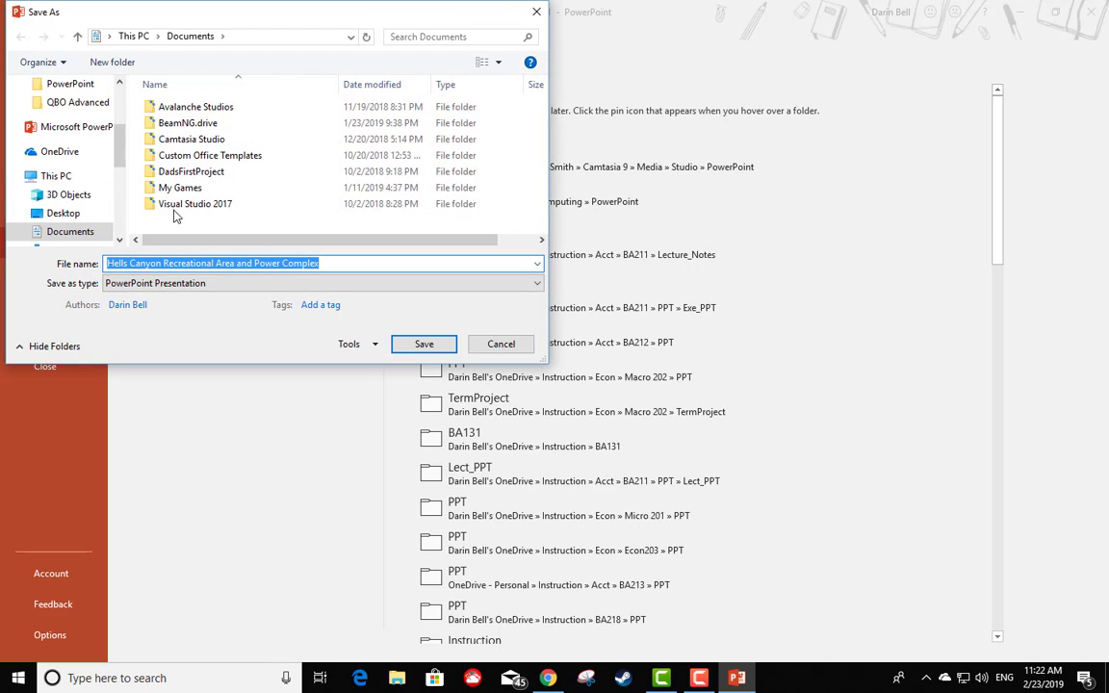
{"action": "scroll", "coordinate": [73, 206], "scroll_direction": "down", "scroll_amount": 2}
{"action": "scroll", "coordinate": [74, 207], "scroll_direction": "down", "scroll_amount": 1}
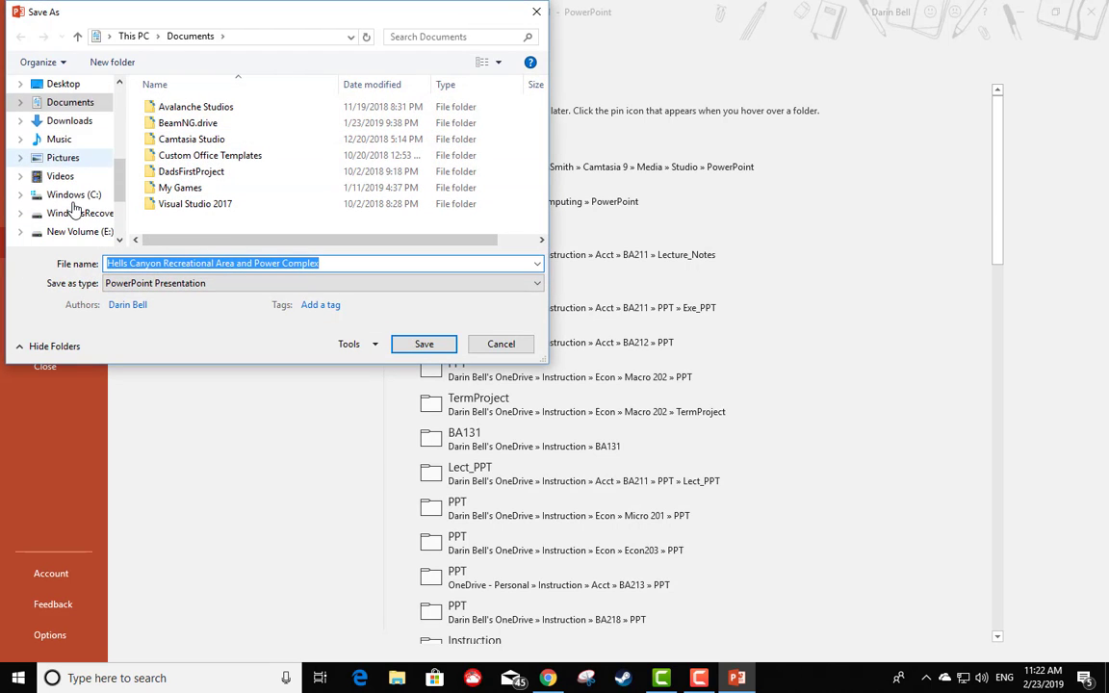
{"action": "scroll", "coordinate": [73, 208], "scroll_direction": "down", "scroll_amount": 1}
{"action": "scroll", "coordinate": [73, 206], "scroll_direction": "down", "scroll_amount": 1}
- Save as 'DMB Student Checkup PowerPoint 1-1' in USB Drive (G:)\Intro to Business Computing\PowerPoint
{"action": "left_click", "coordinate": [82, 213]}
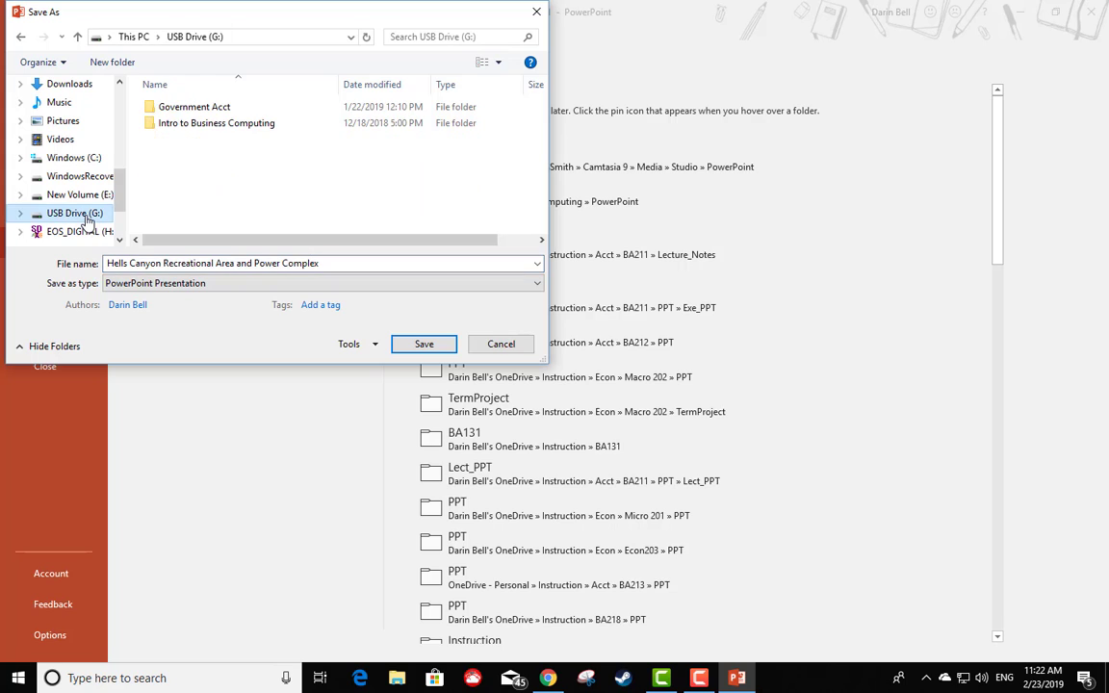
{"action": "left_click", "coordinate": [200, 125]}
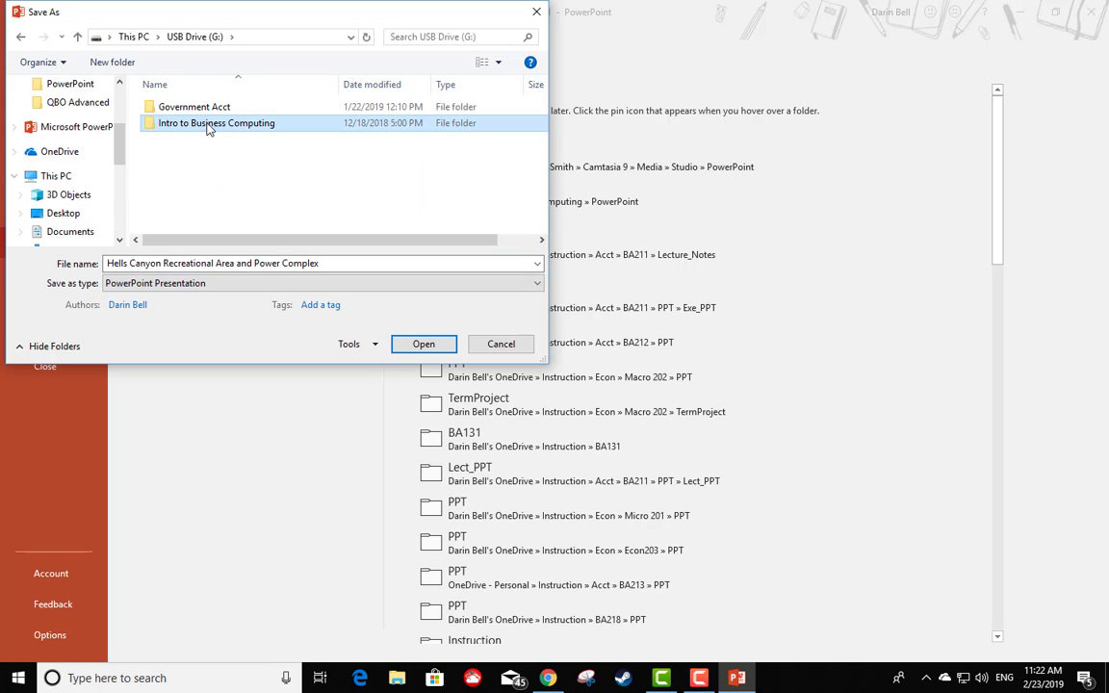
{"action": "double_click", "coordinate": [213, 128]}
{"action": "scroll", "coordinate": [182, 152], "scroll_direction": "down", "scroll_amount": 2}
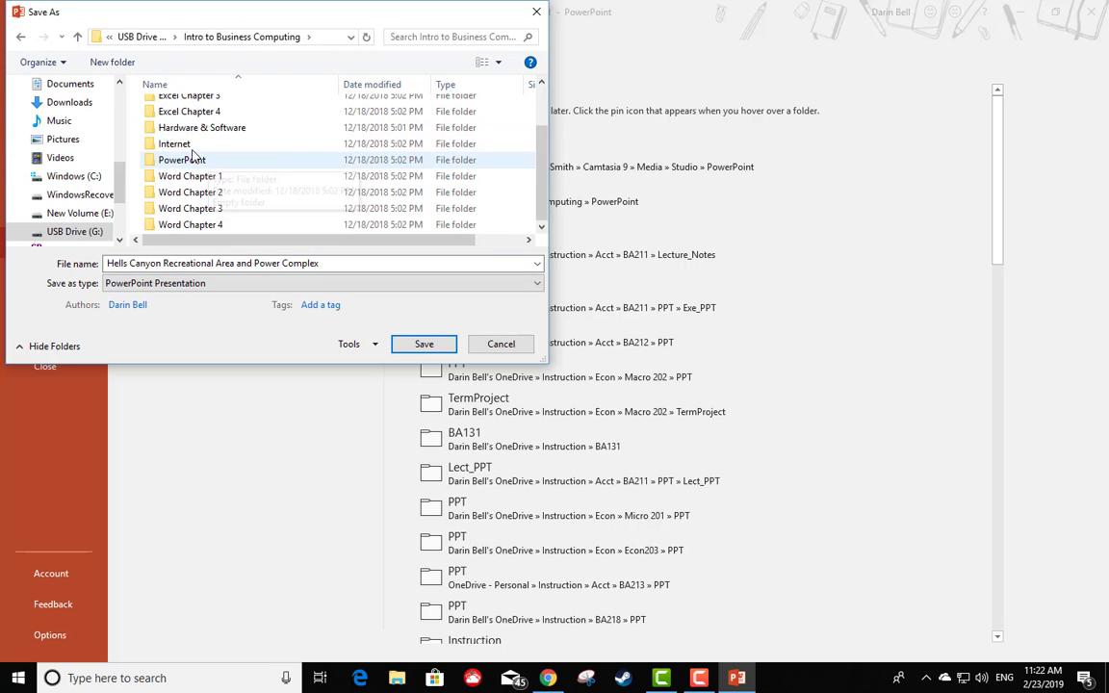
{"action": "left_click", "coordinate": [183, 162]}
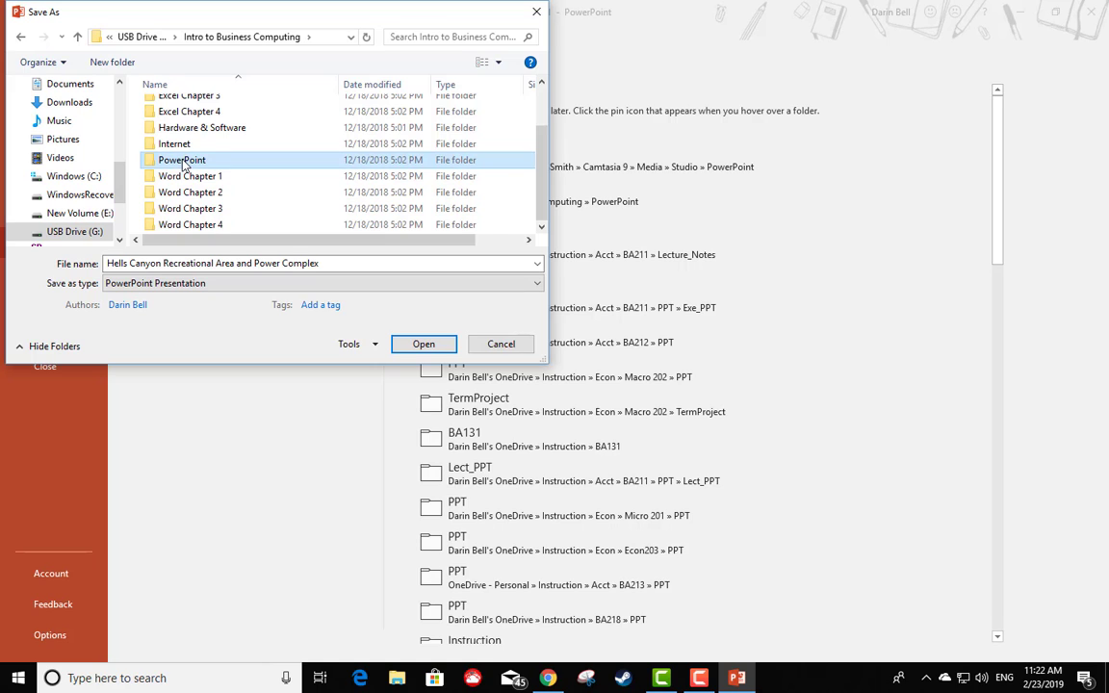
{"action": "double_click", "coordinate": [183, 162]}
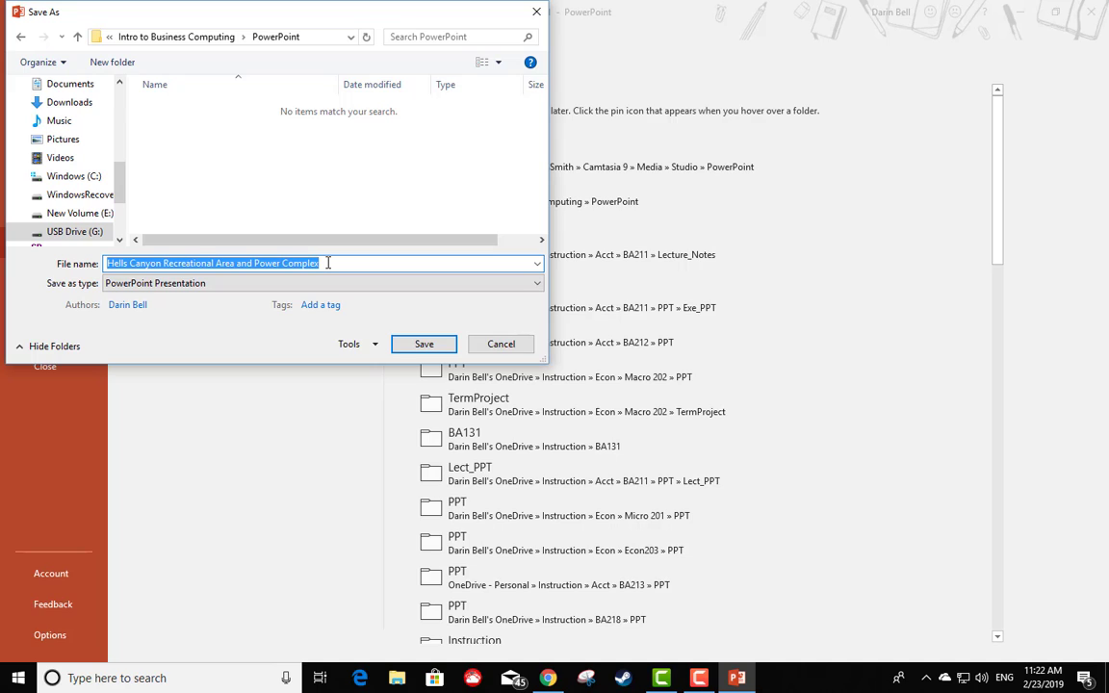
{"action": "type", "text": "DM"}
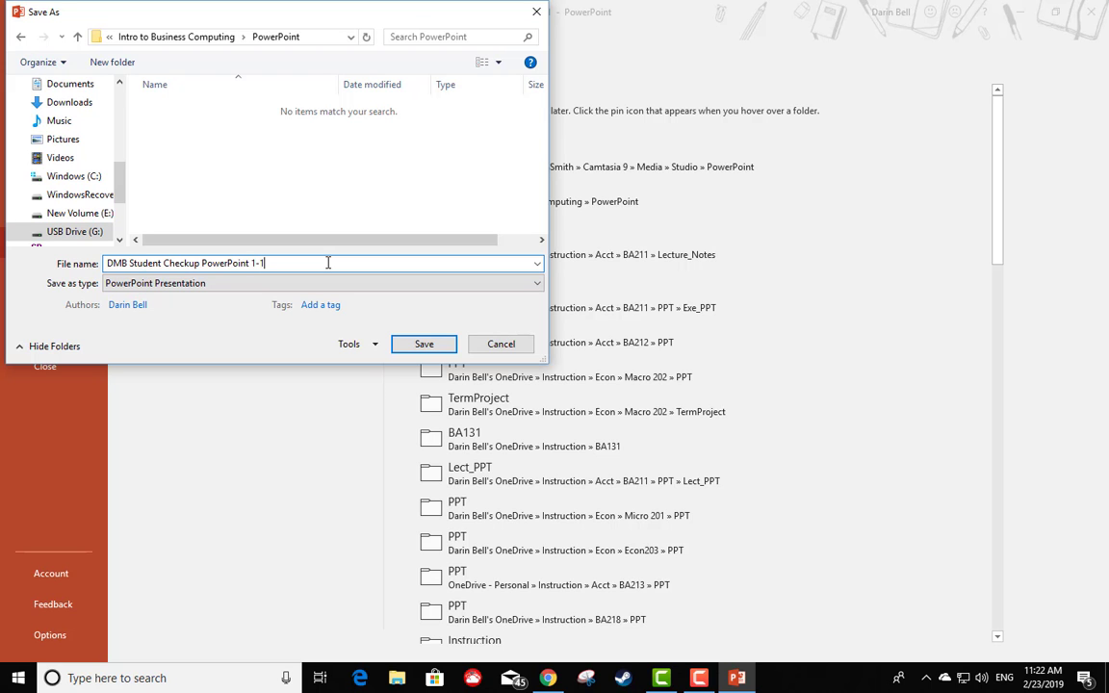
{"action": "left_click", "coordinate": [423, 343]}
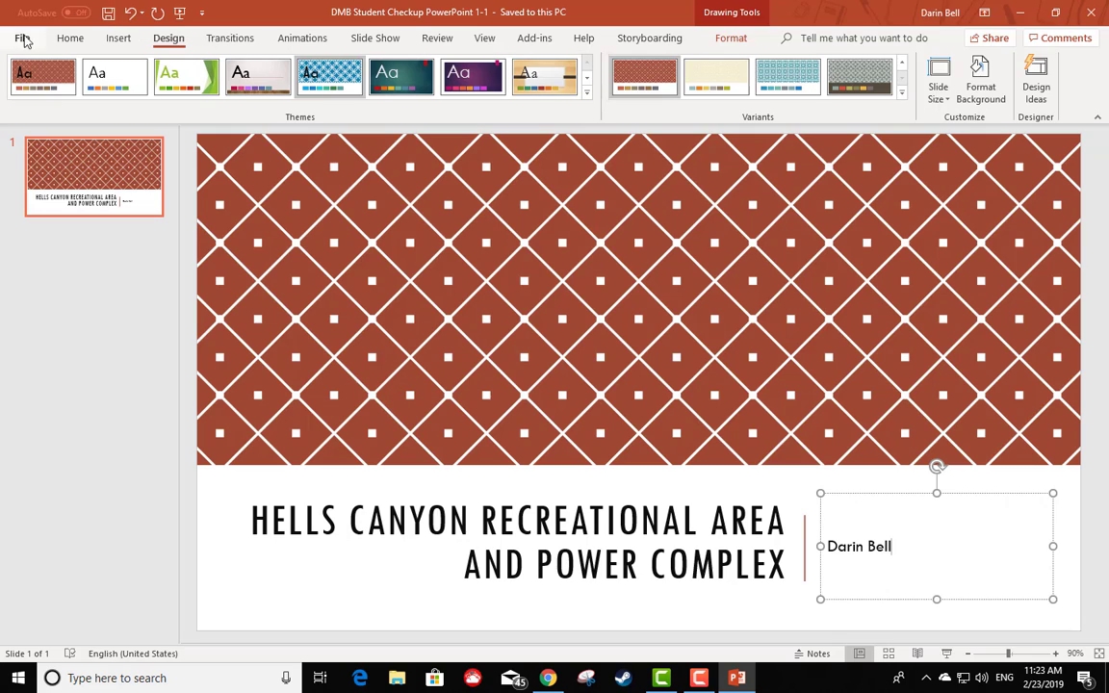
- Save a PDF (*.pdf) copy of the presentation in the same PowerPoint folder
{"action": "left_click", "coordinate": [21, 38]}
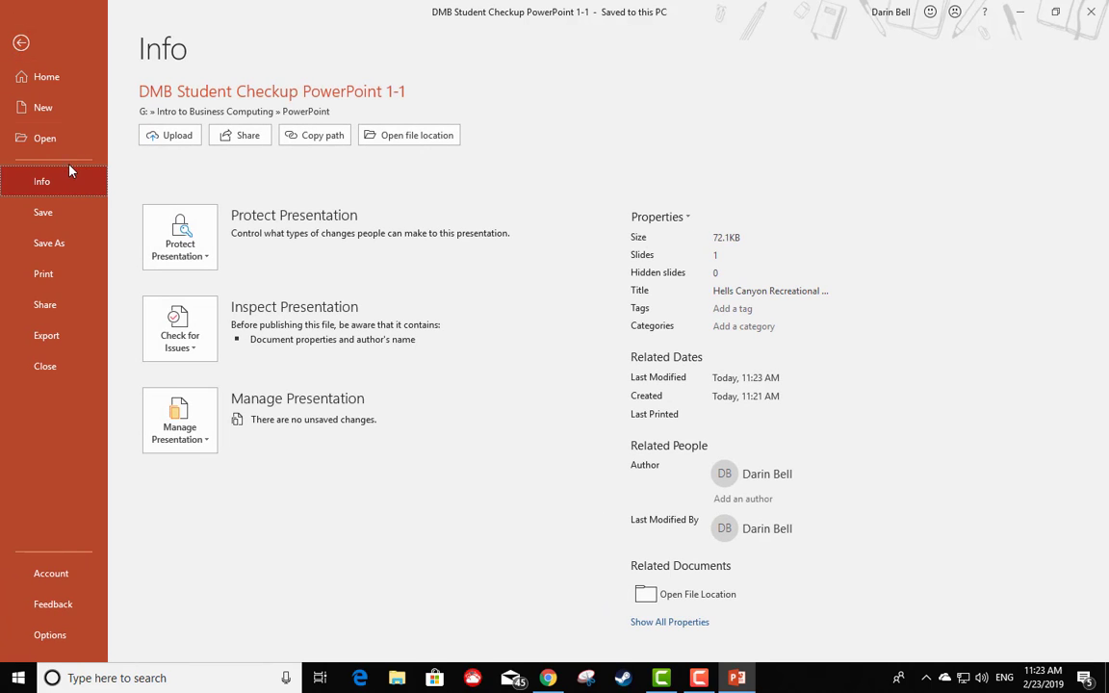
{"action": "left_click", "coordinate": [46, 246]}
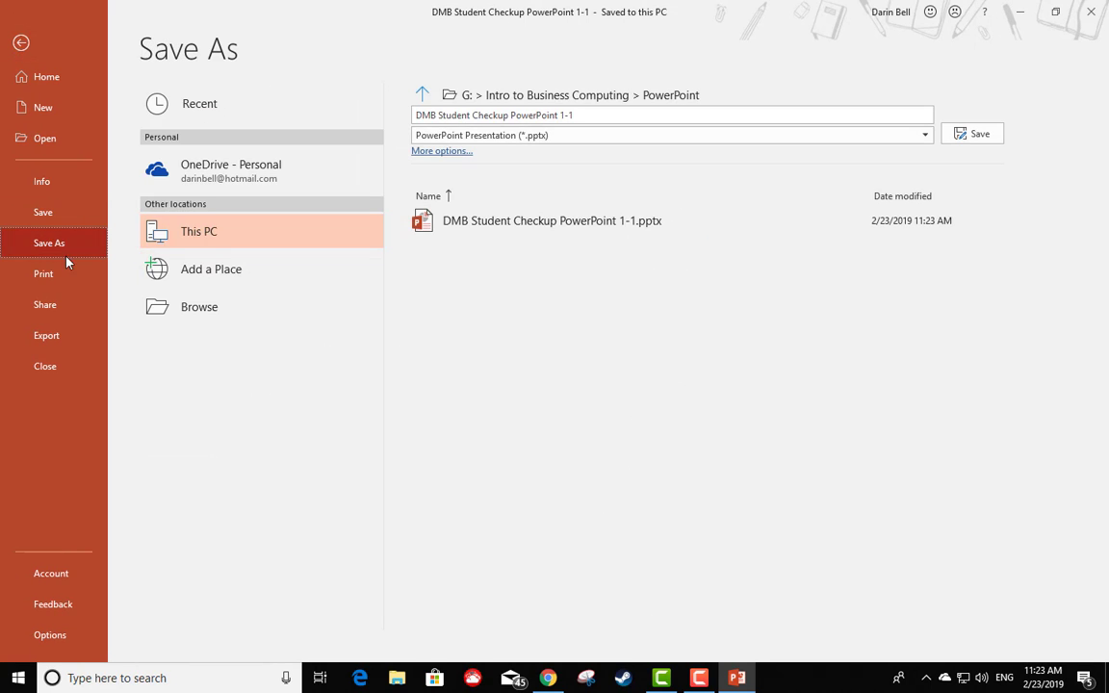
{"action": "left_click", "coordinate": [928, 138]}
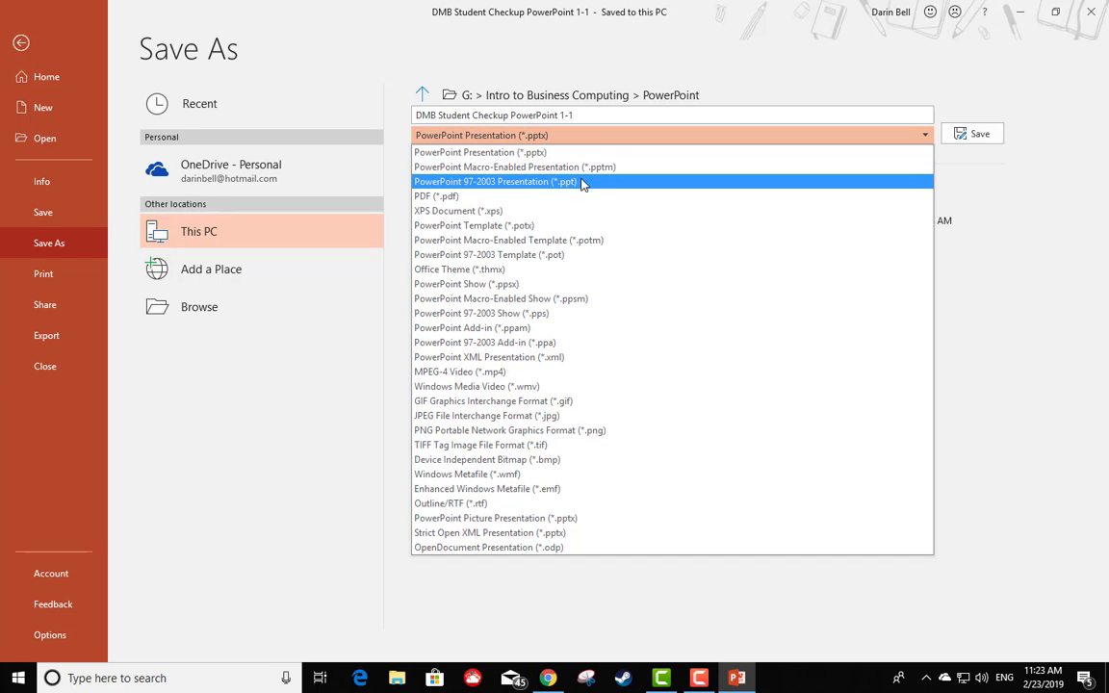
{"action": "left_click", "coordinate": [425, 196]}
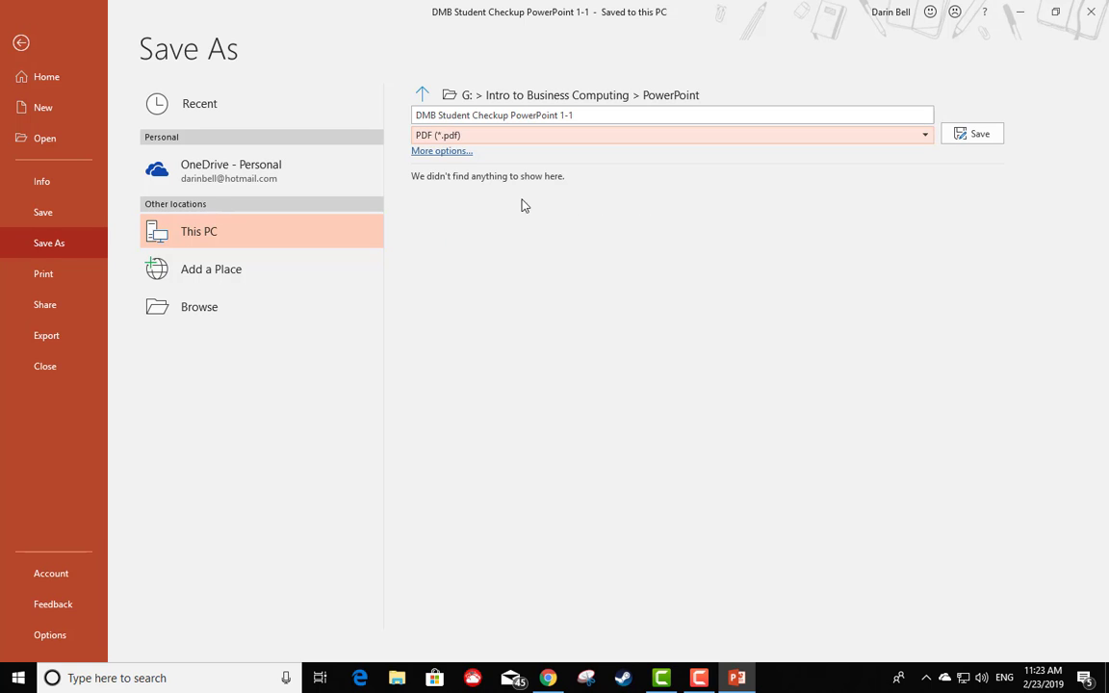
{"action": "left_click", "coordinate": [991, 136]}
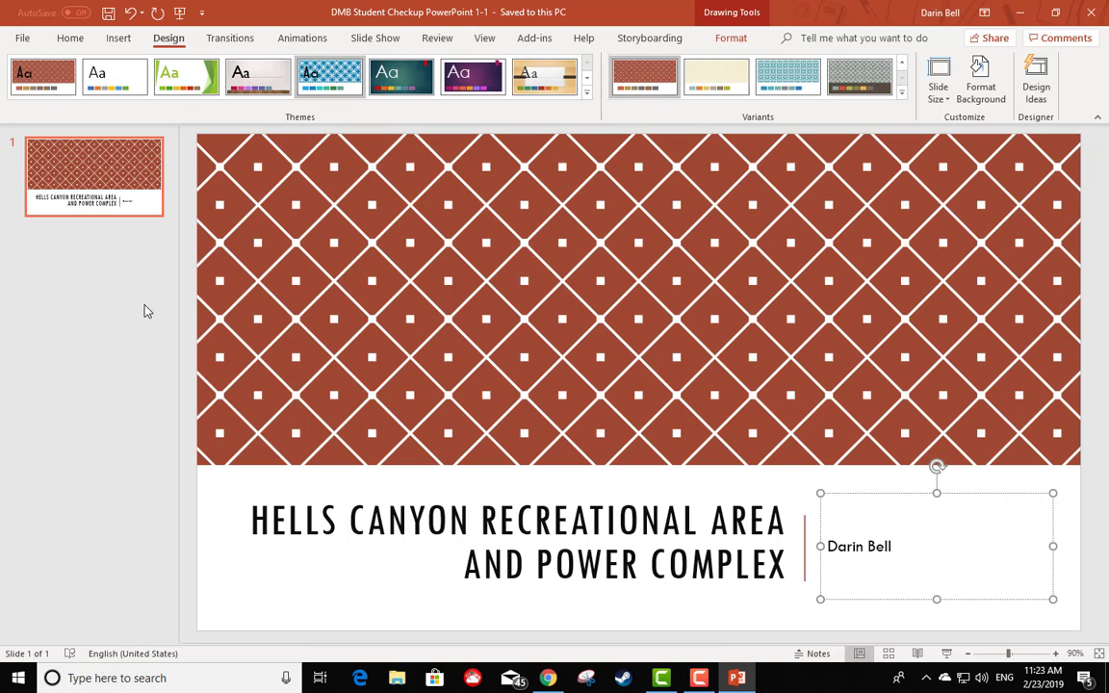
{"action": "left_click", "coordinate": [22, 38]}
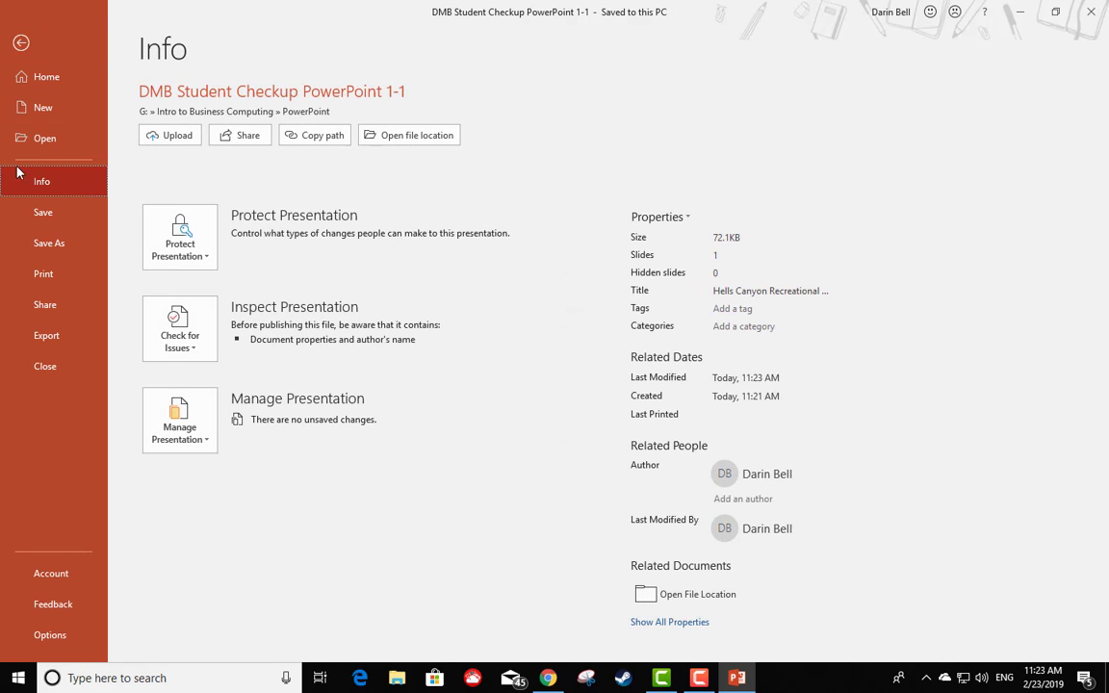
{"action": "left_click", "coordinate": [44, 276]}
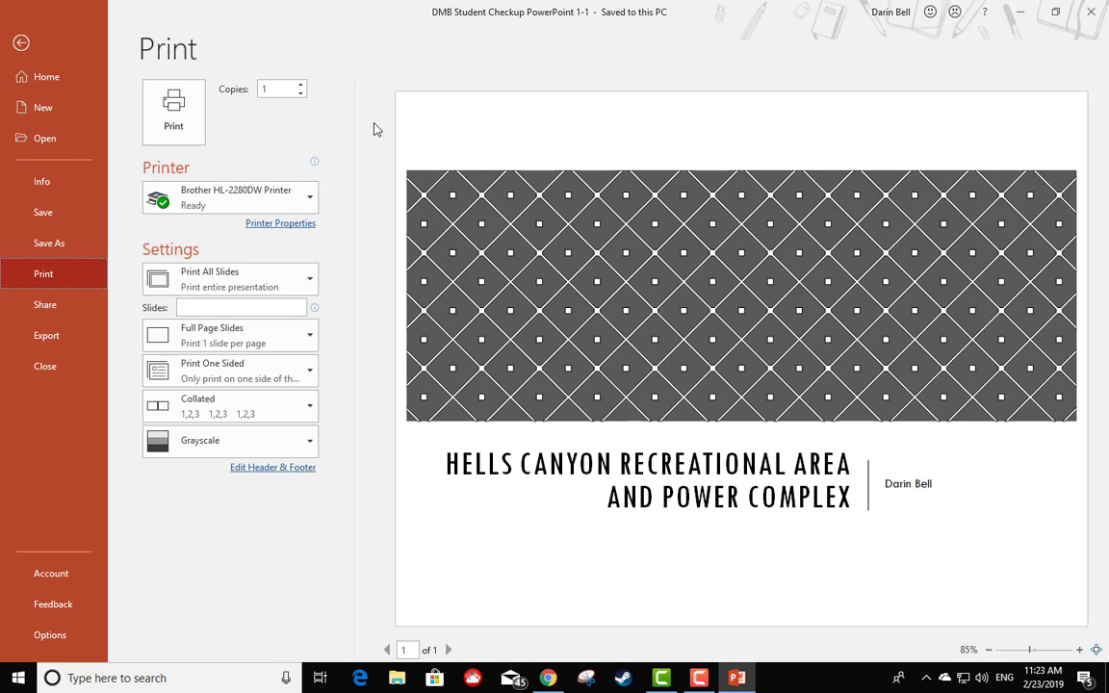
{"action": "left_click", "coordinate": [238, 379]}
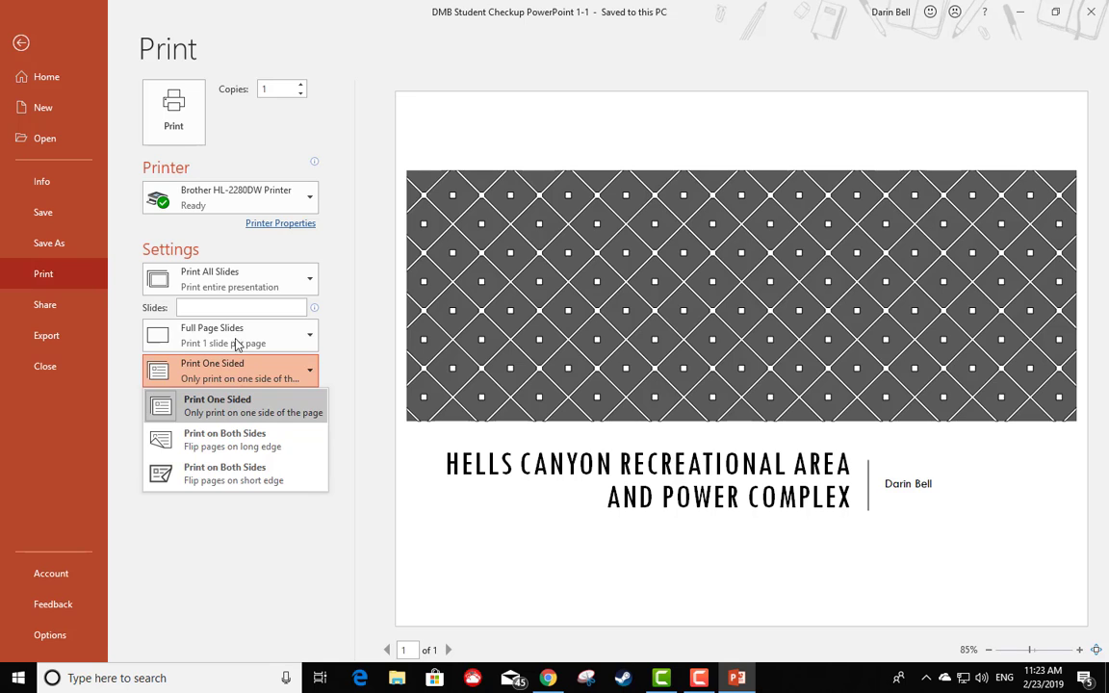
{"action": "left_click", "coordinate": [255, 332]}
{"action": "key", "text": "Escape"}
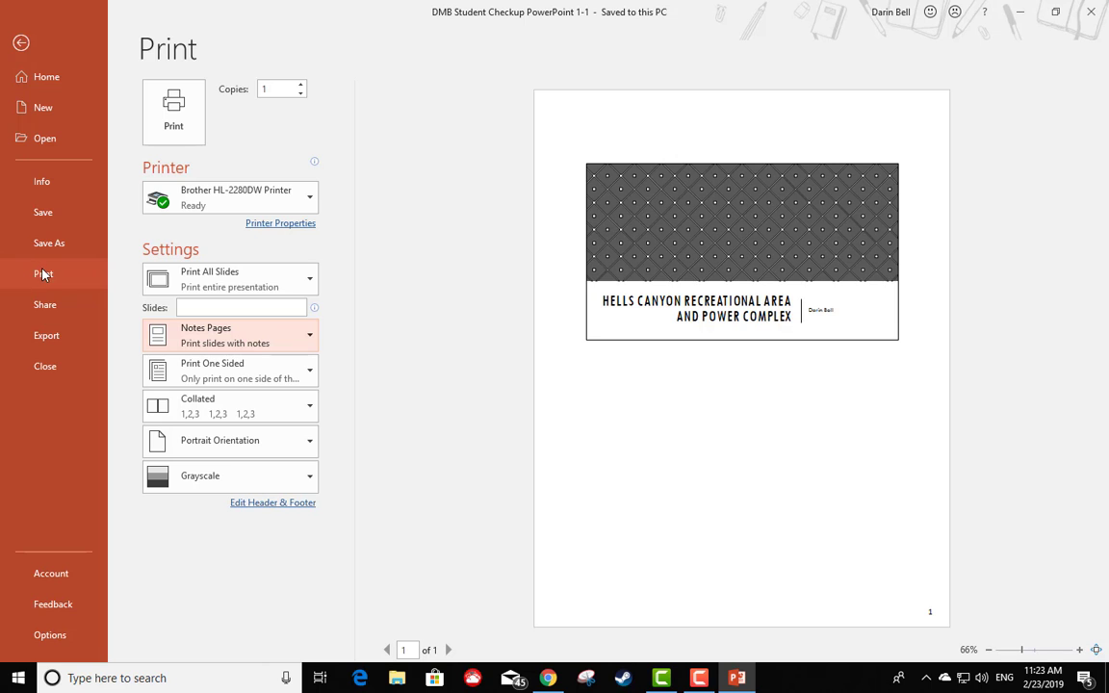
{"action": "left_click", "coordinate": [22, 45]}
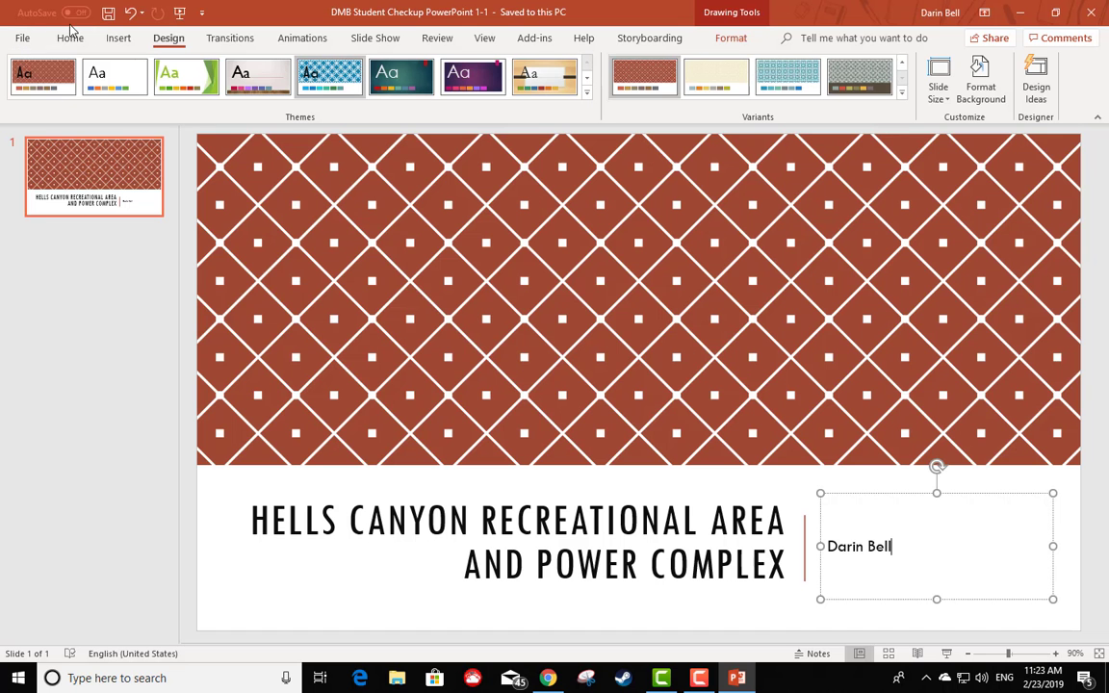
- Save the presentation once more and close PowerPoint
{"action": "left_click", "coordinate": [109, 13]}
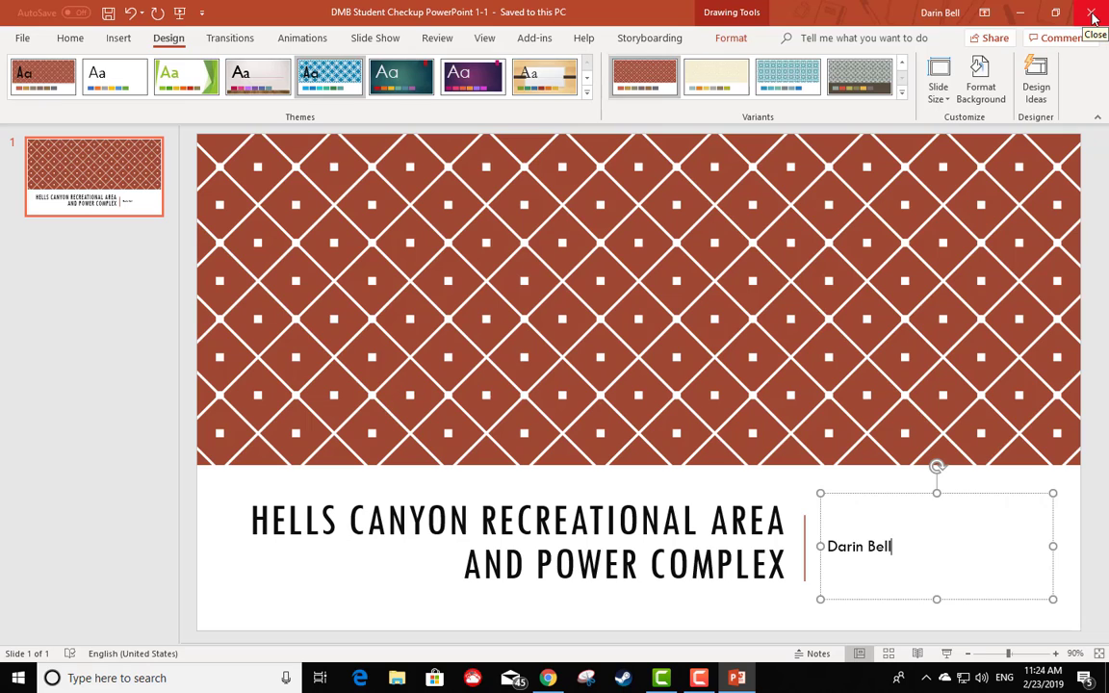
{"action": "left_click", "coordinate": [1092, 16]}
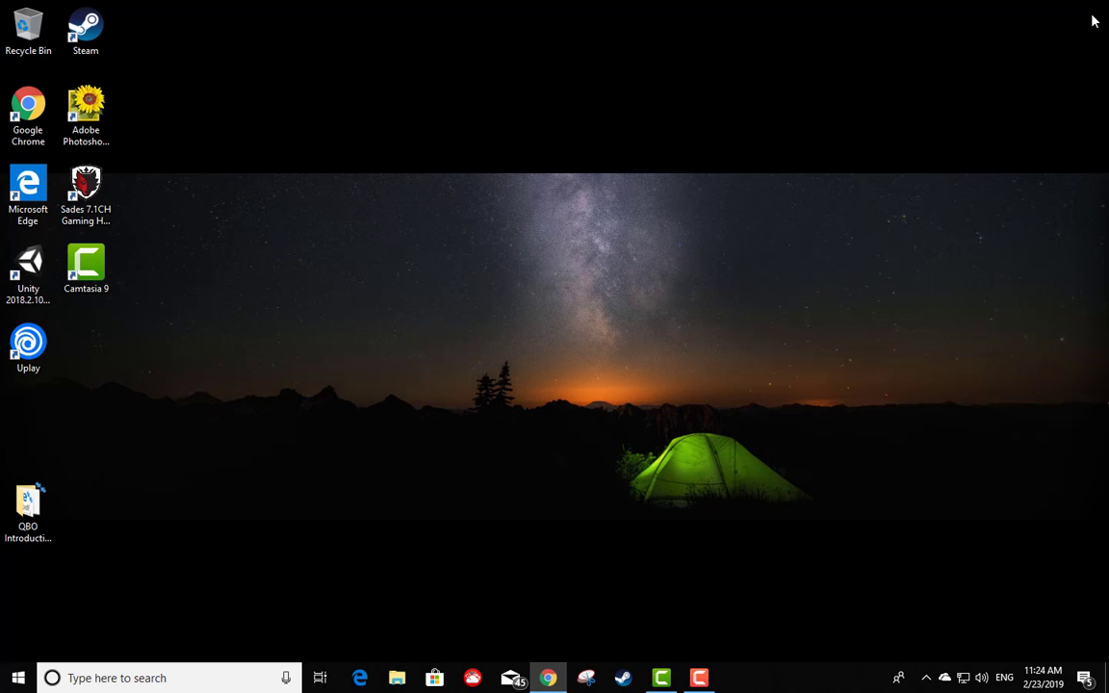